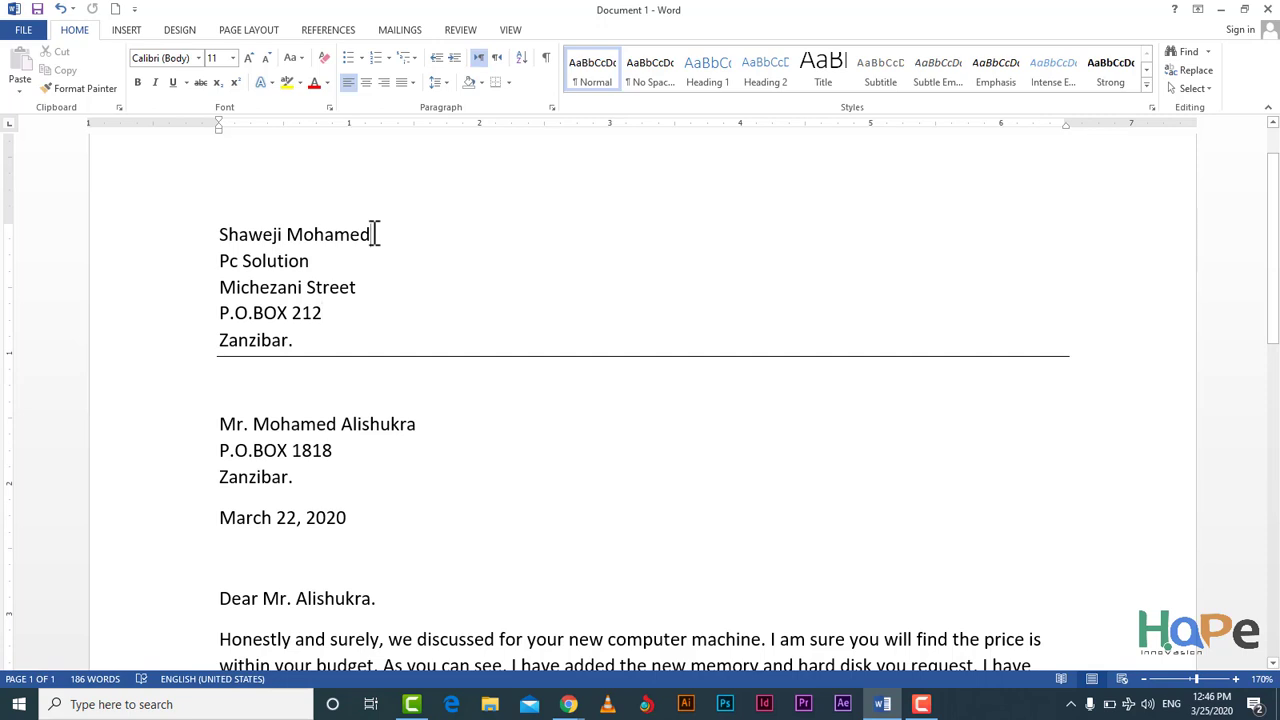
# - Try out selecting the sender's full name, a single word of it, and the whole sender address block
pyautogui.moveTo(373, 234); pyautogui.dragTo(226, 222)
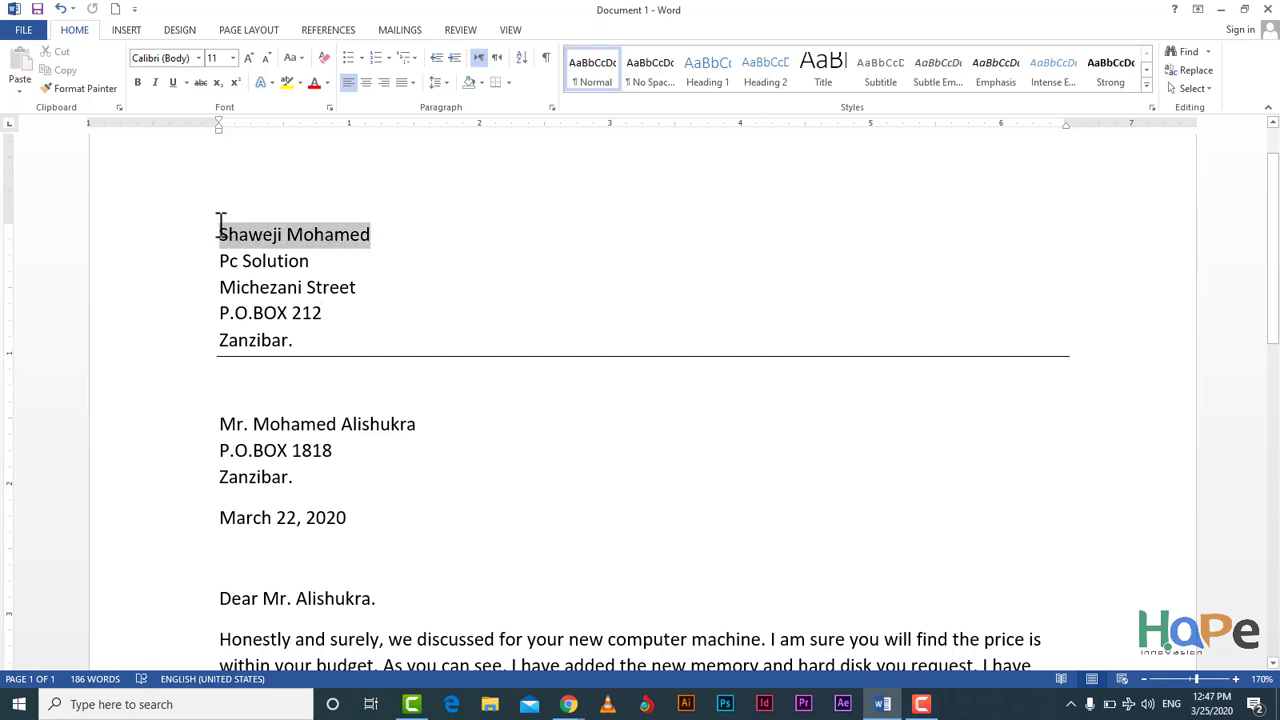
pyautogui.moveTo(221, 225); pyautogui.dragTo(221, 225)
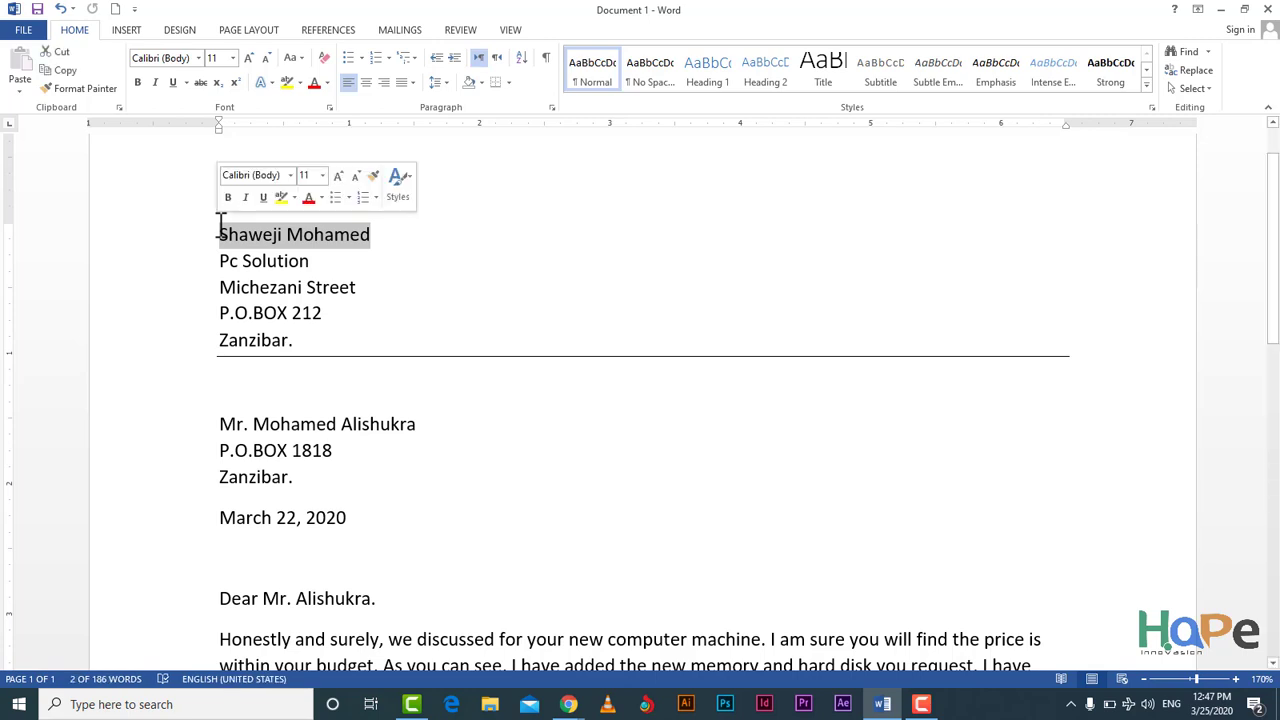
pyautogui.click(403, 229)
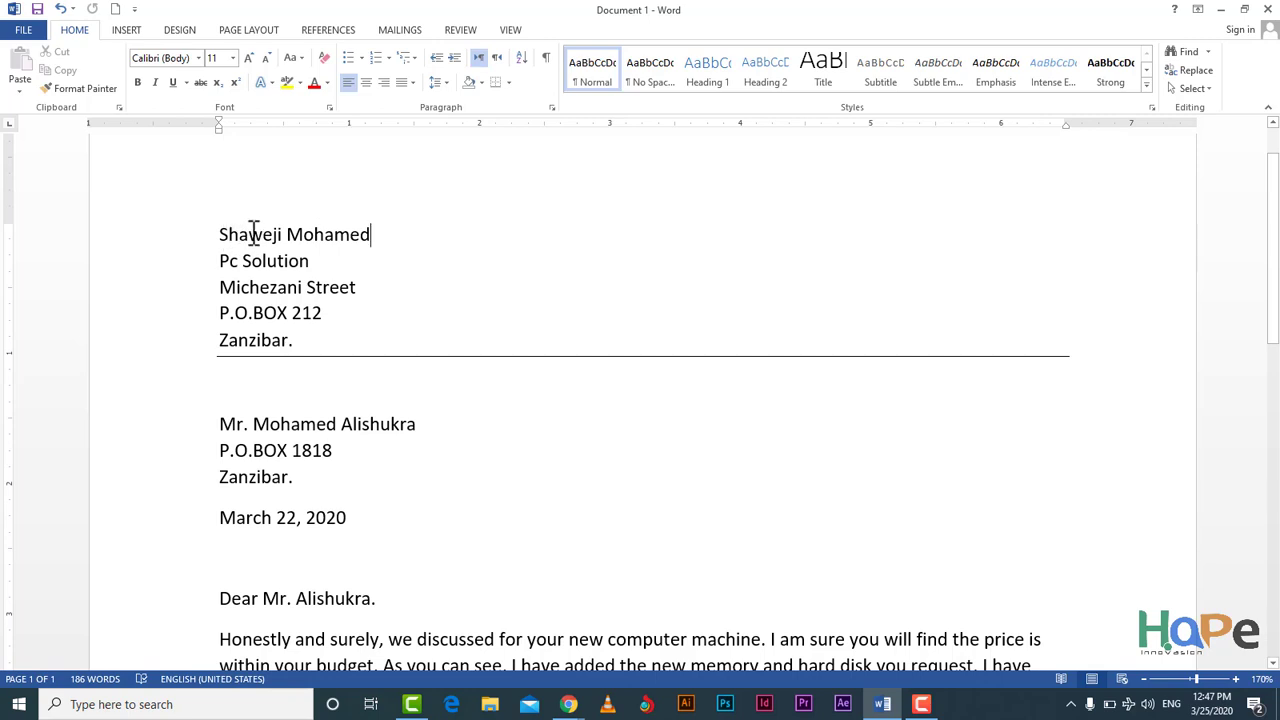
pyautogui.doubleClick(254, 232)
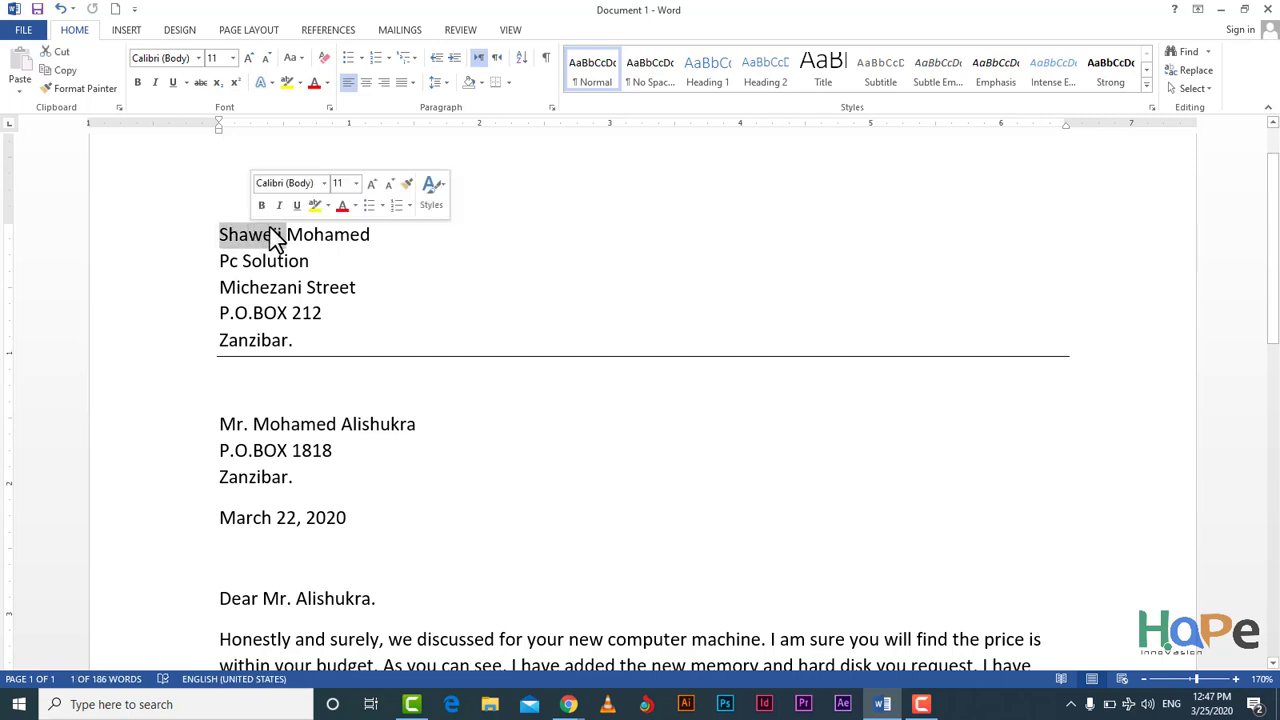
pyautogui.click(430, 271)
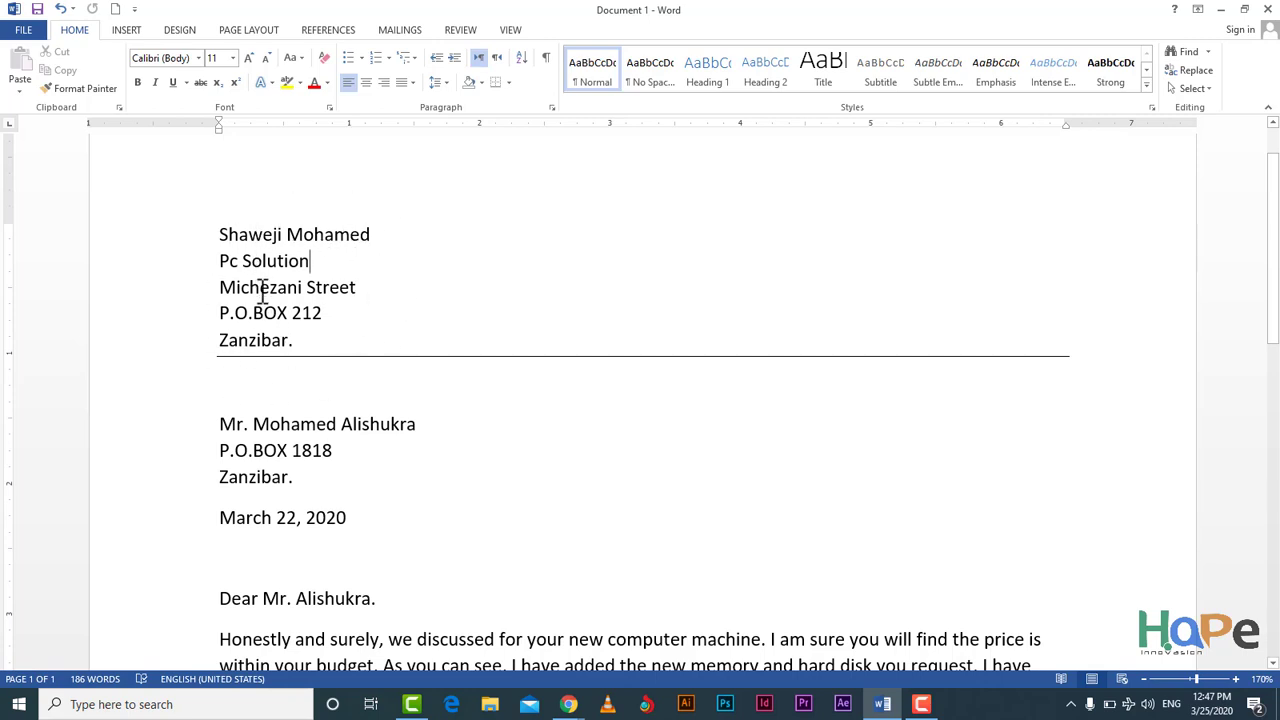
pyautogui.tripleClick(305, 228)
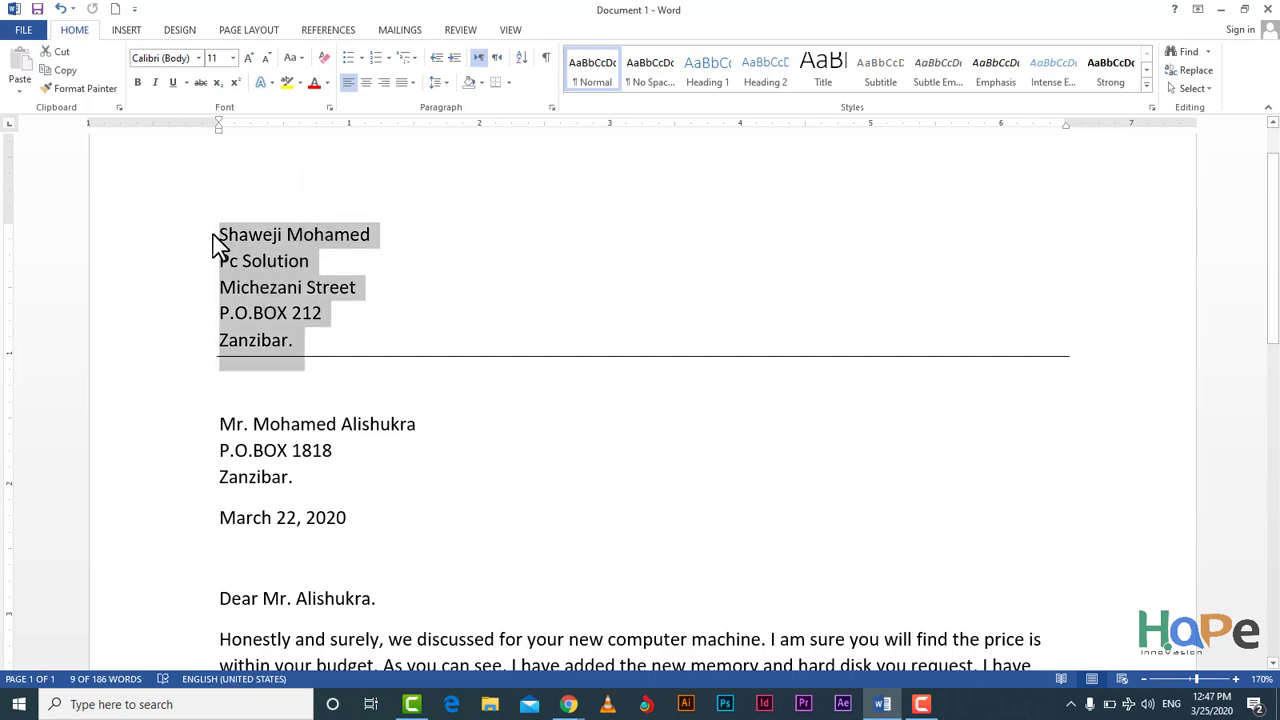
pyautogui.click(398, 262)
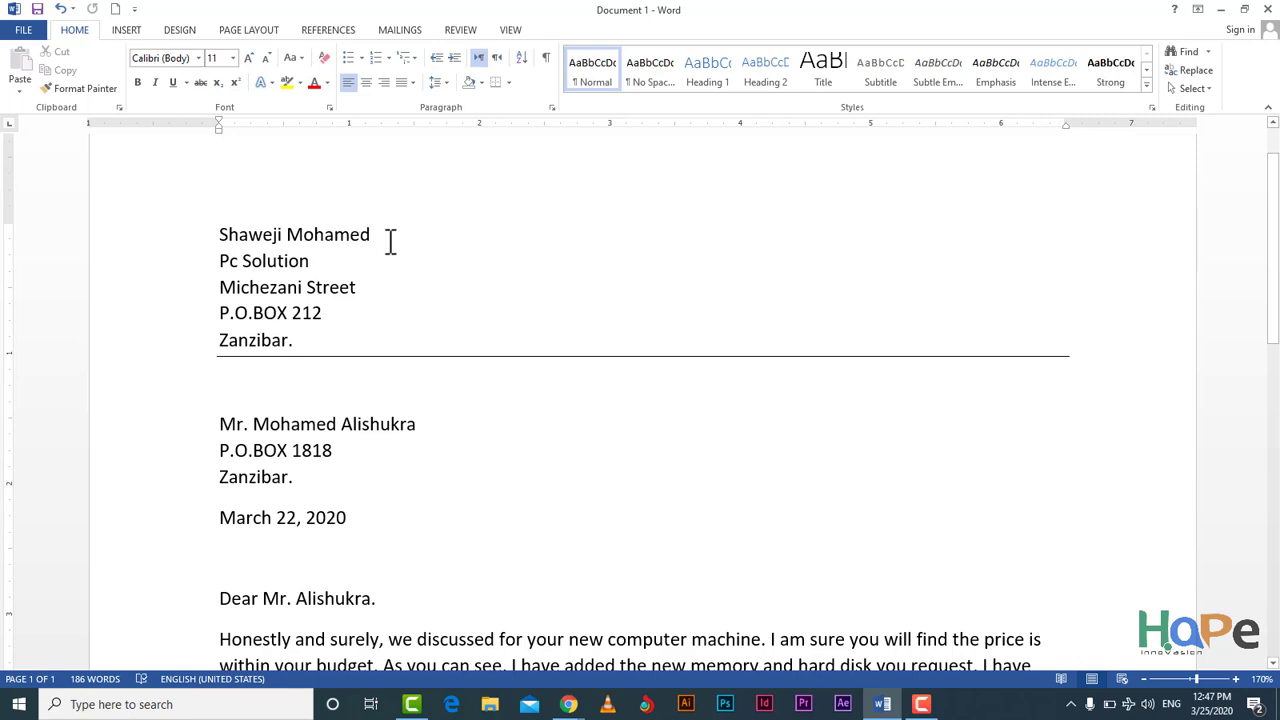
# - Make the sender's full name on the first line of the letter bold
pyautogui.moveTo(374, 232); pyautogui.dragTo(251, 230)
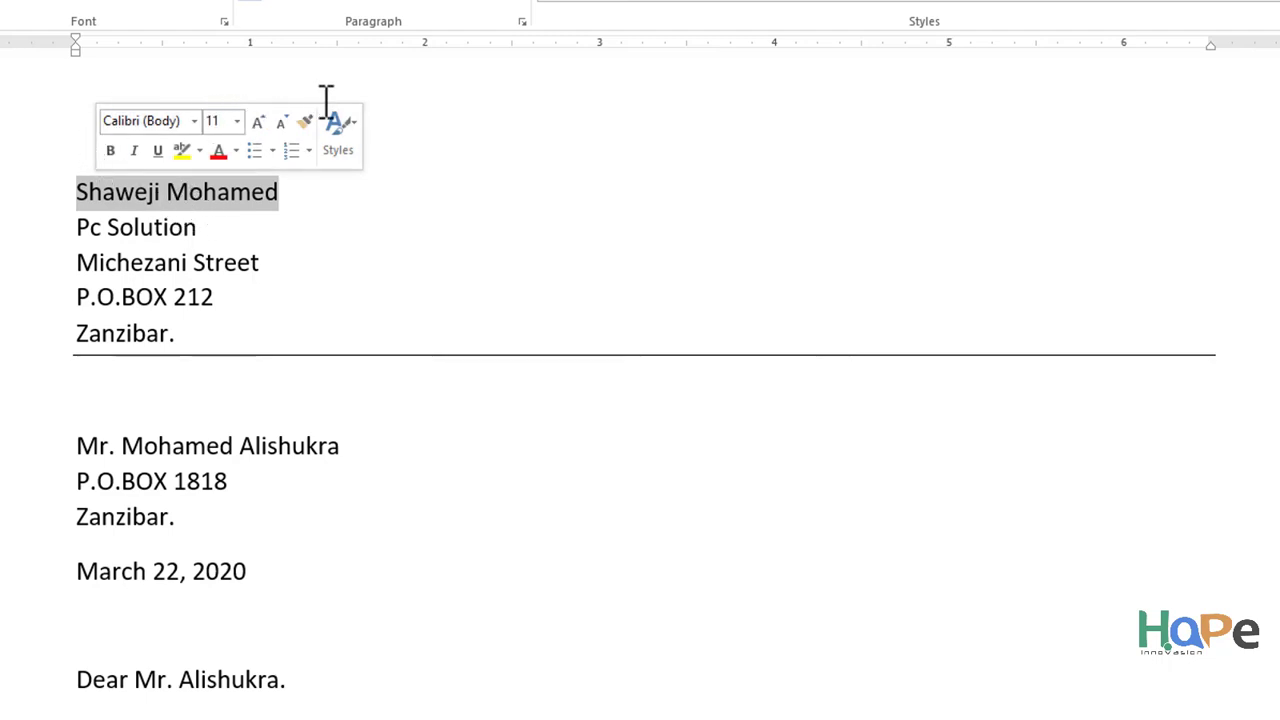
pyautogui.click(119, 156)
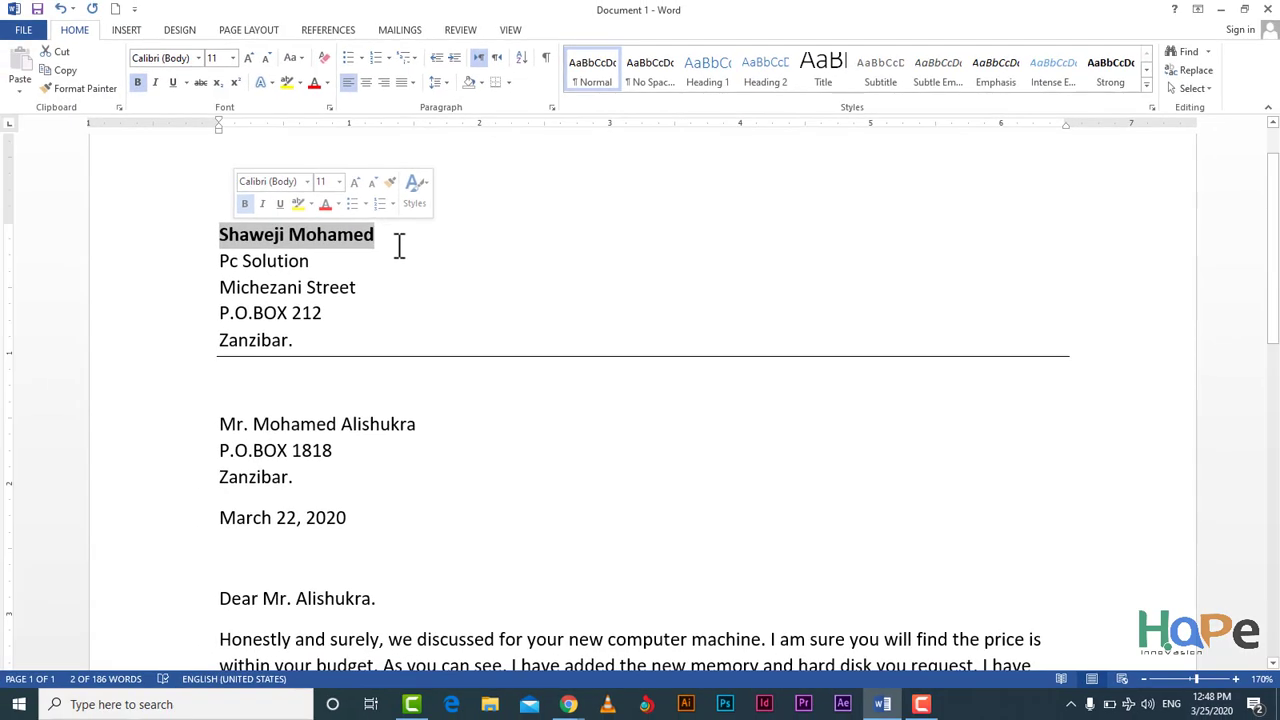
pyautogui.click(399, 245)
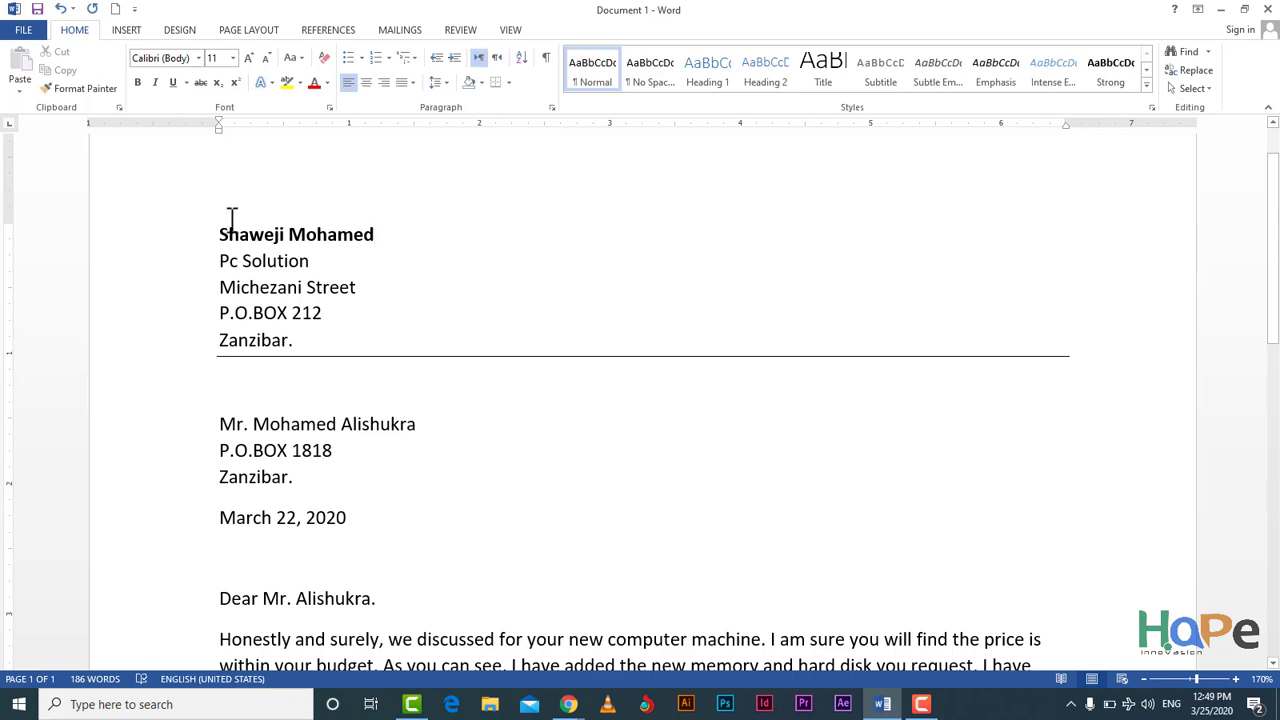
# - Remove the bold from the sender's name, and try italic on it before turning italic off again
pyautogui.moveTo(372, 232); pyautogui.dragTo(229, 243)
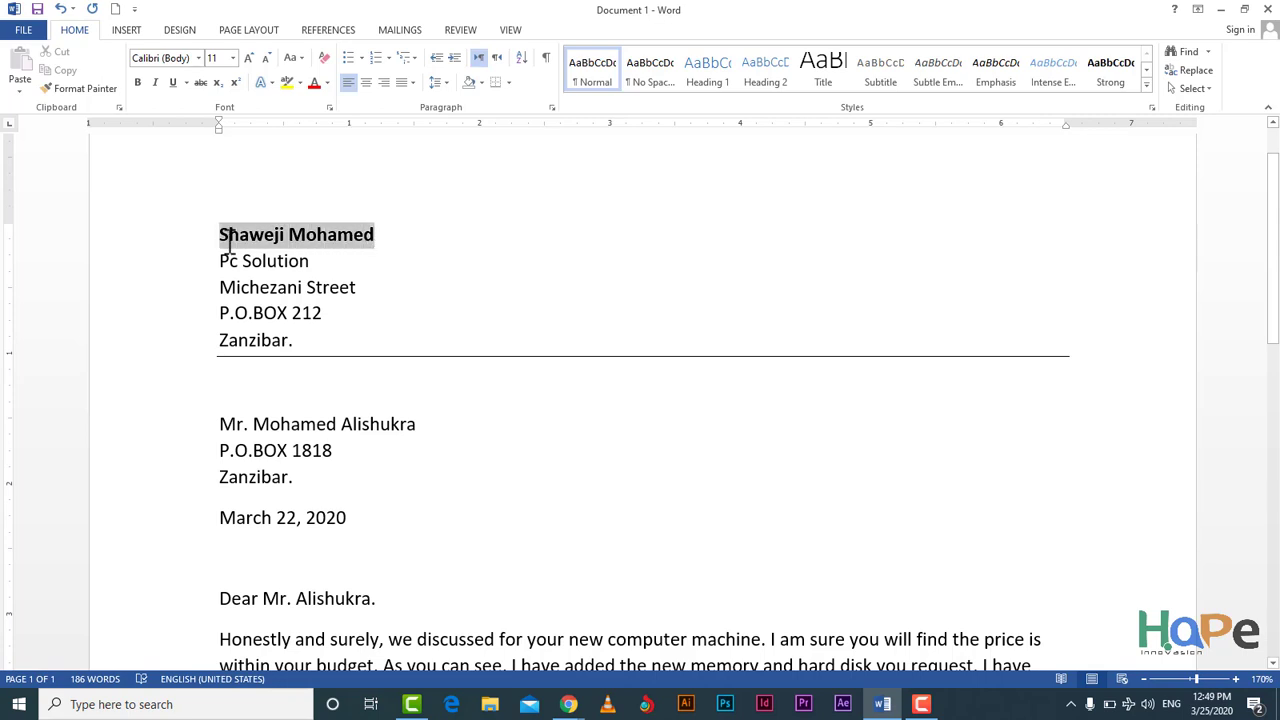
pyautogui.click(140, 83)
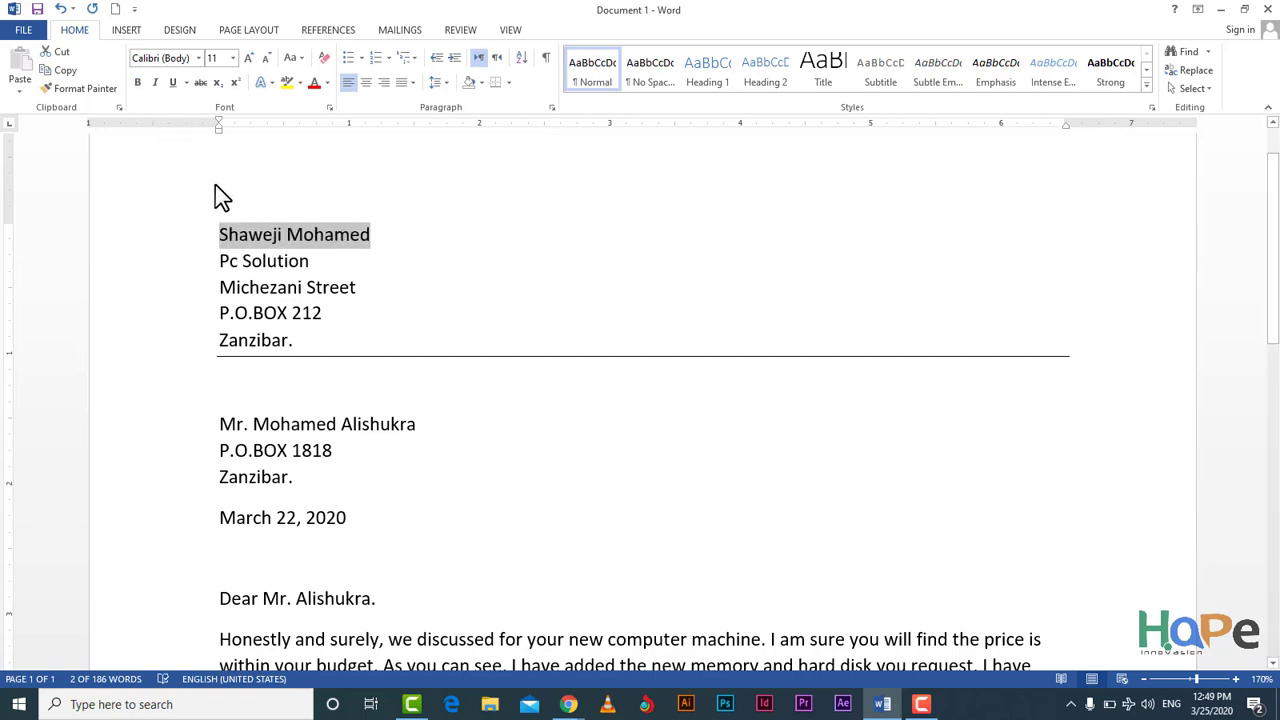
pyautogui.click(154, 83)
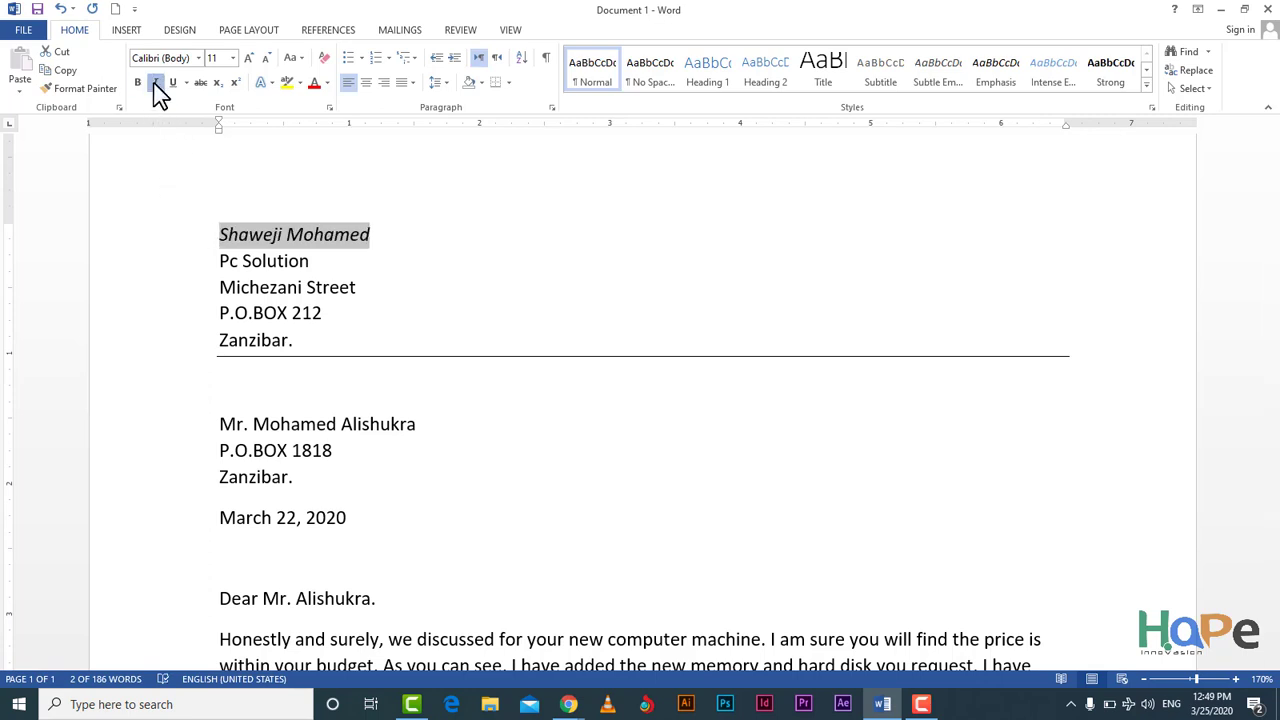
pyautogui.click(155, 84)
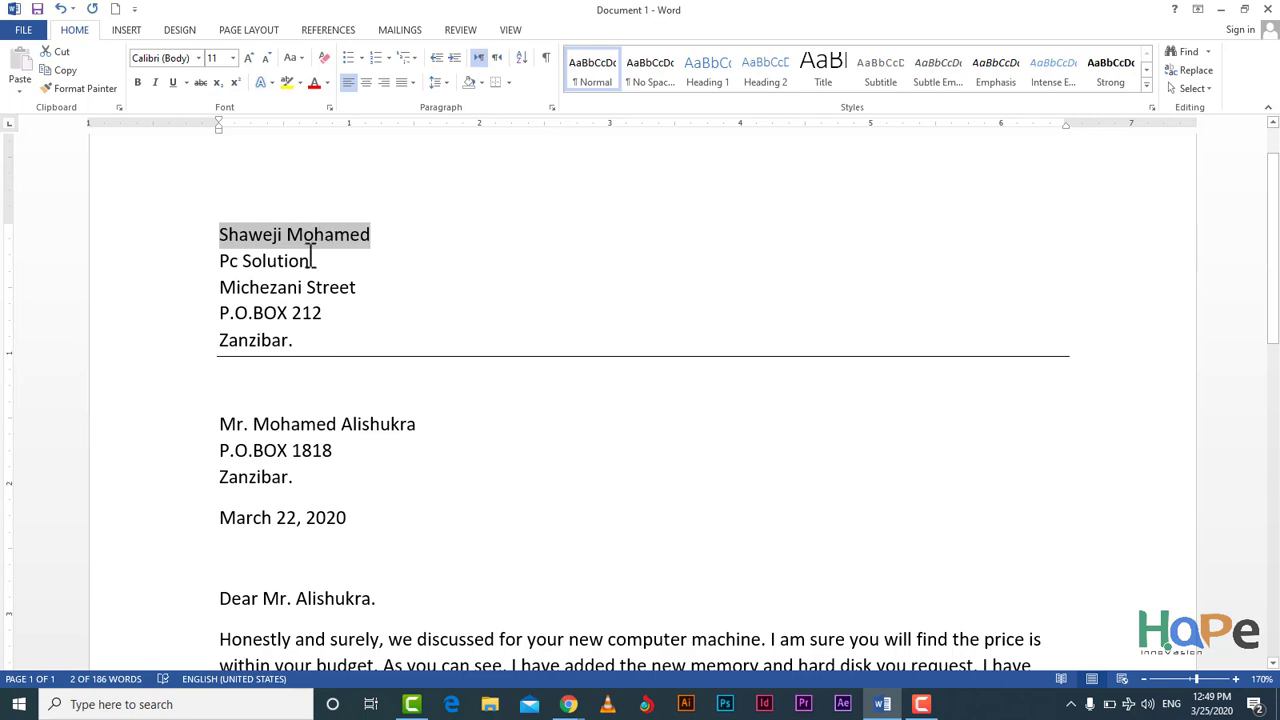
# - Colour the company name "Pc Solution" in the sender block with the darkest blue-gray theme shade
pyautogui.moveTo(313, 261); pyautogui.dragTo(227, 266)
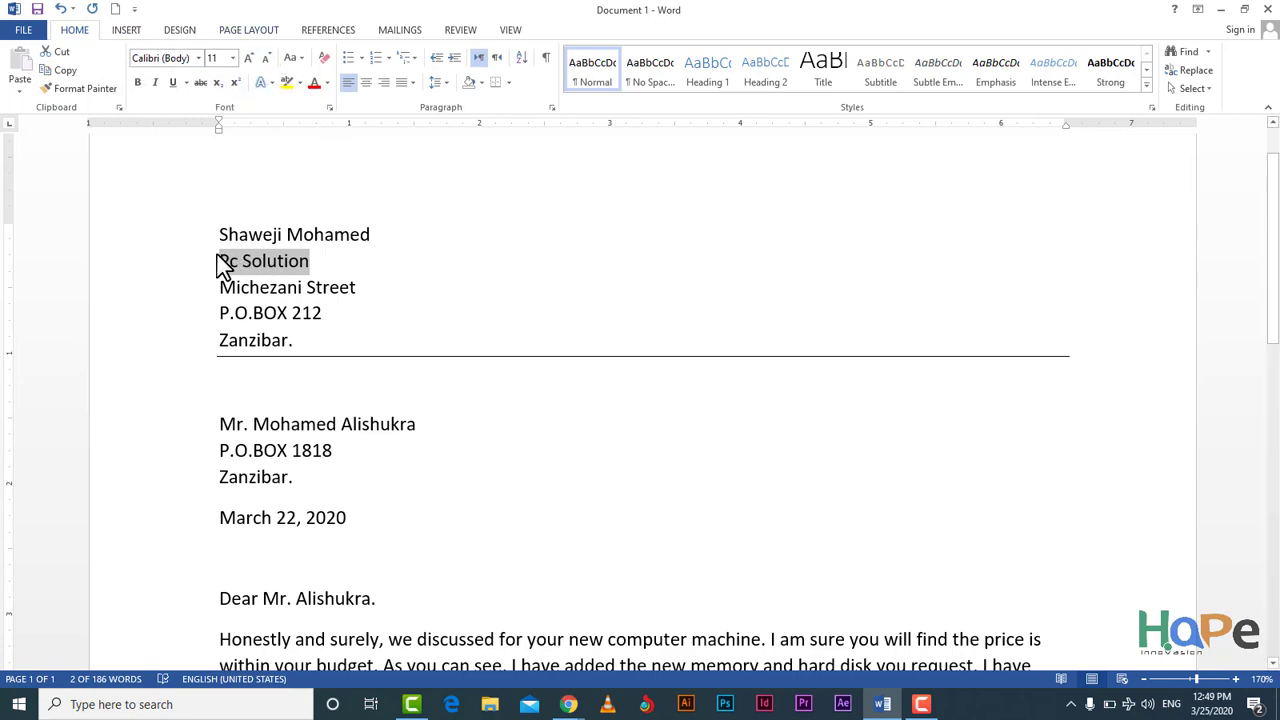
pyautogui.click(326, 84)
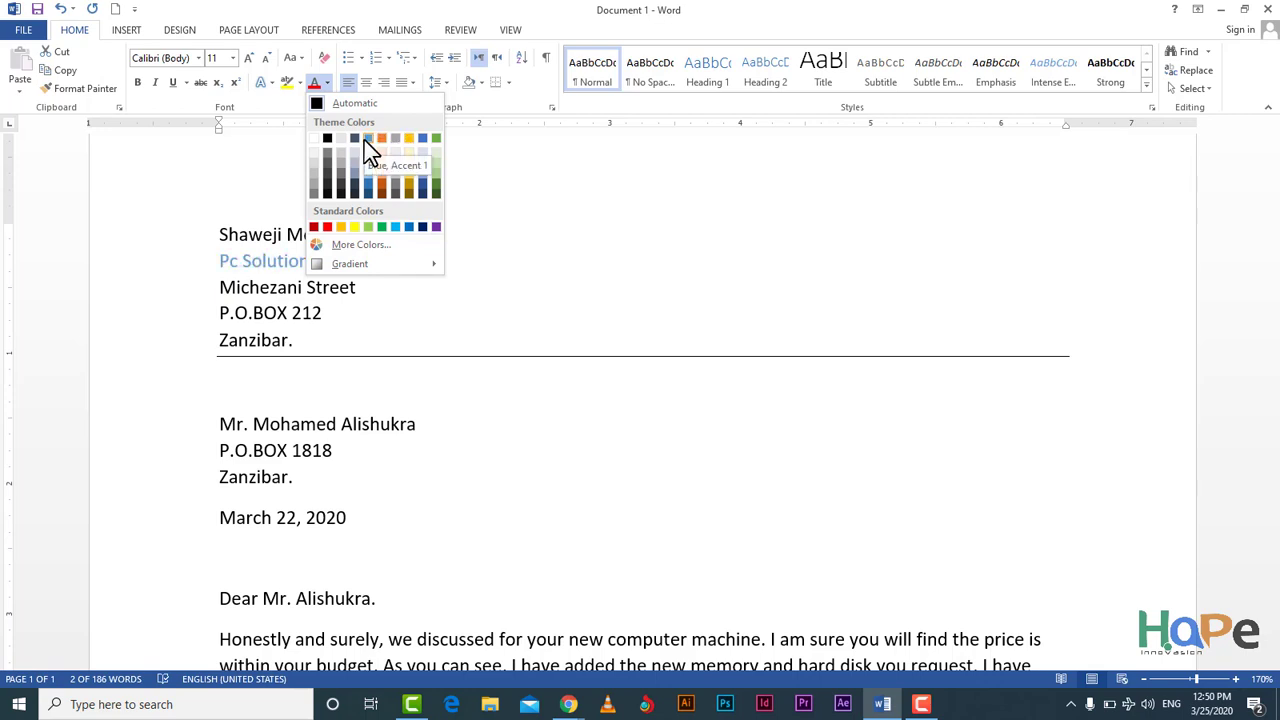
pyautogui.click(356, 194)
pyautogui.click(357, 270)
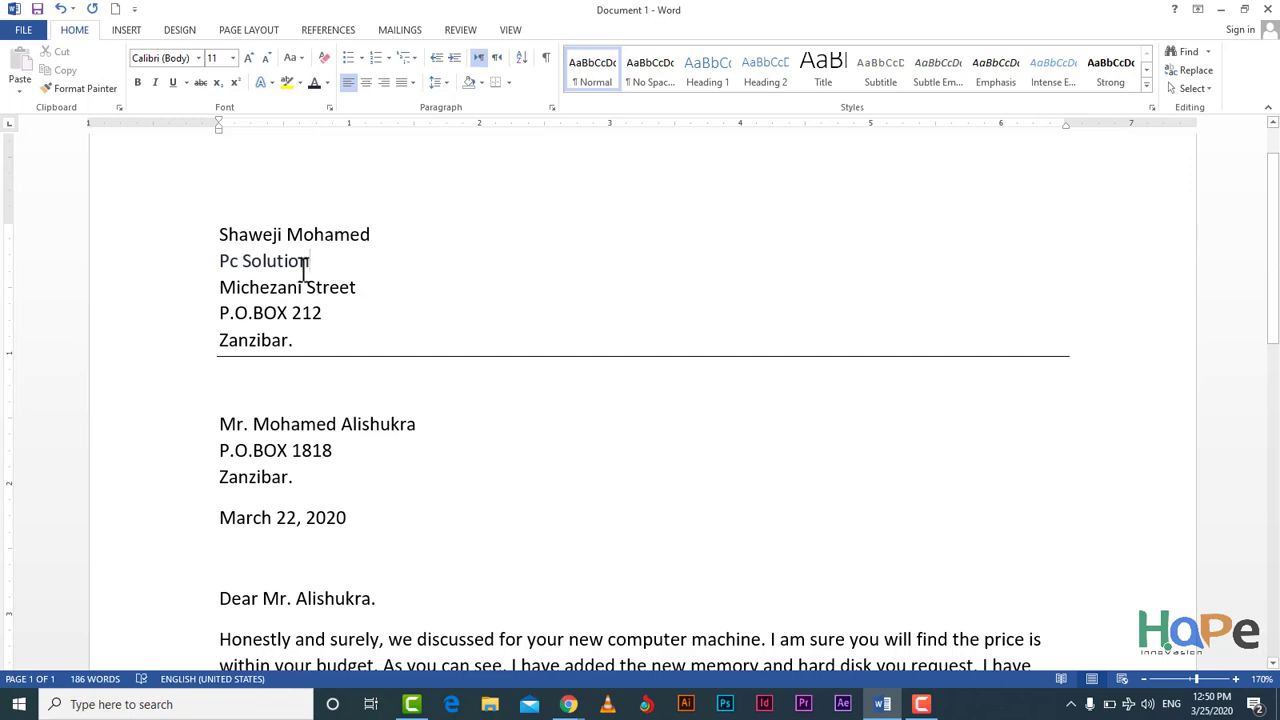
# - Change the font colour of "Pc Solution" in the sender block to a brighter theme blue
pyautogui.moveTo(314, 266); pyautogui.dragTo(200, 266)
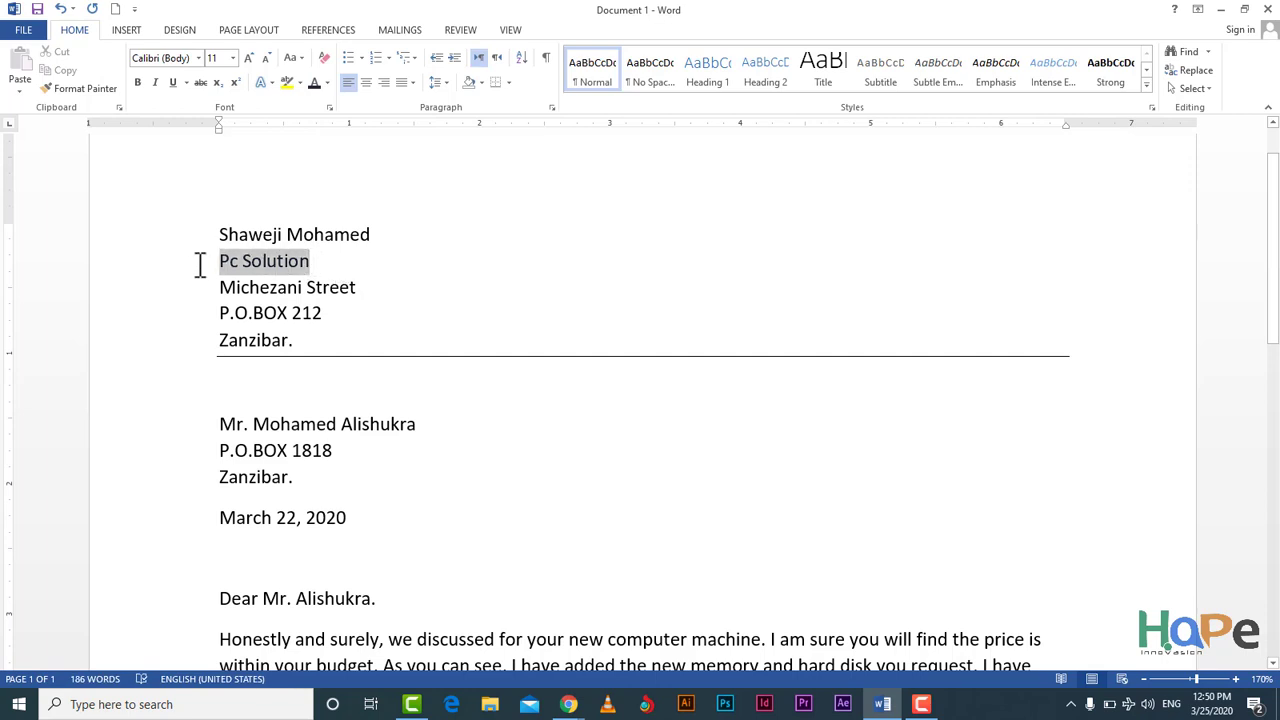
pyautogui.click(327, 84)
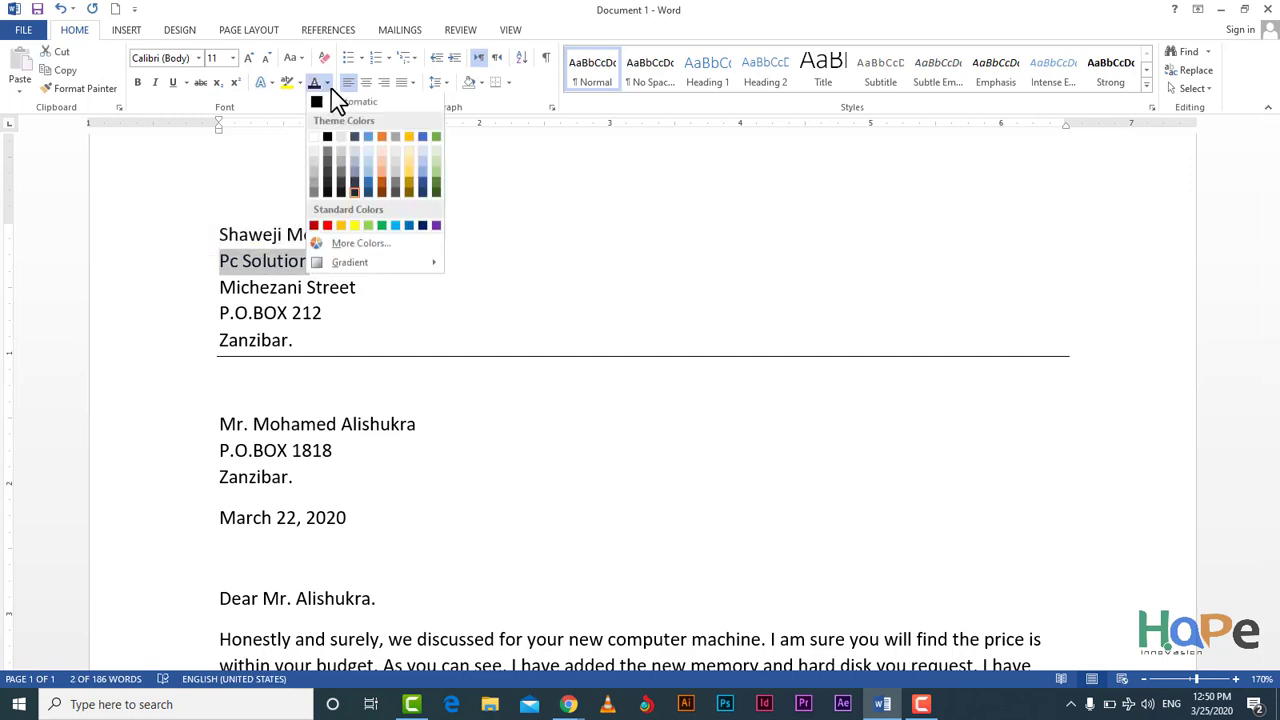
pyautogui.click(423, 155)
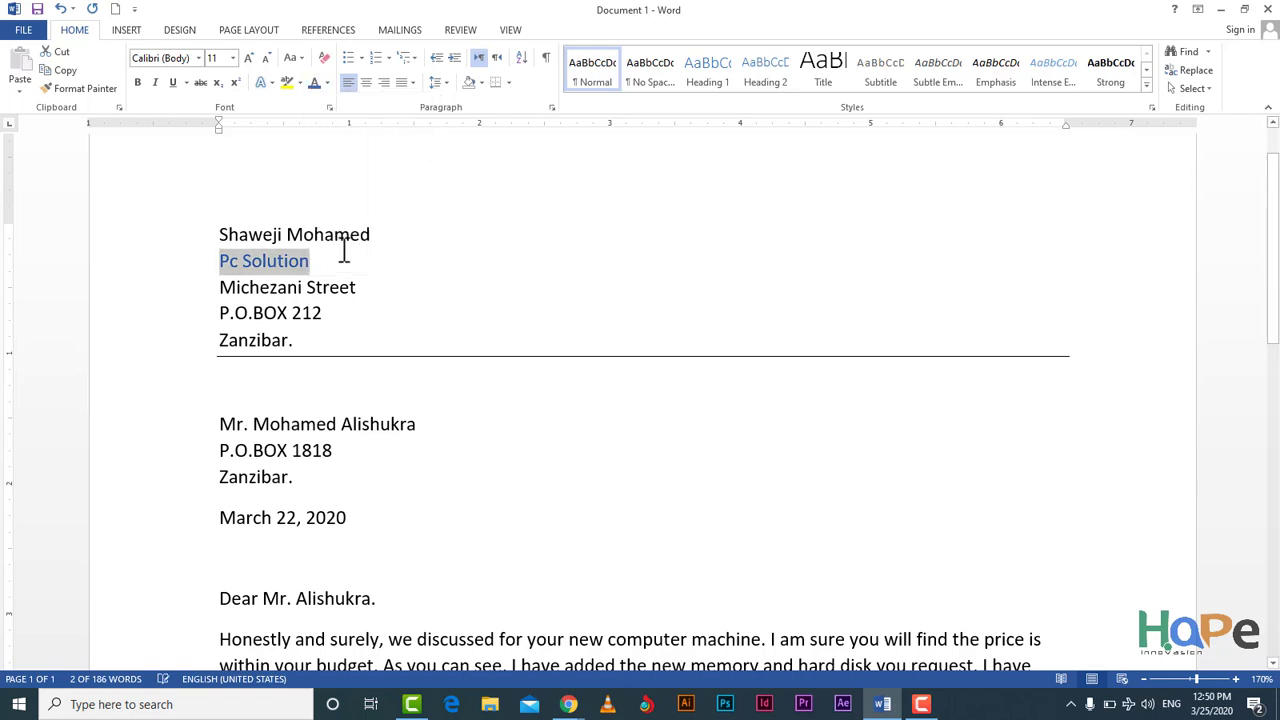
pyautogui.click(329, 269)
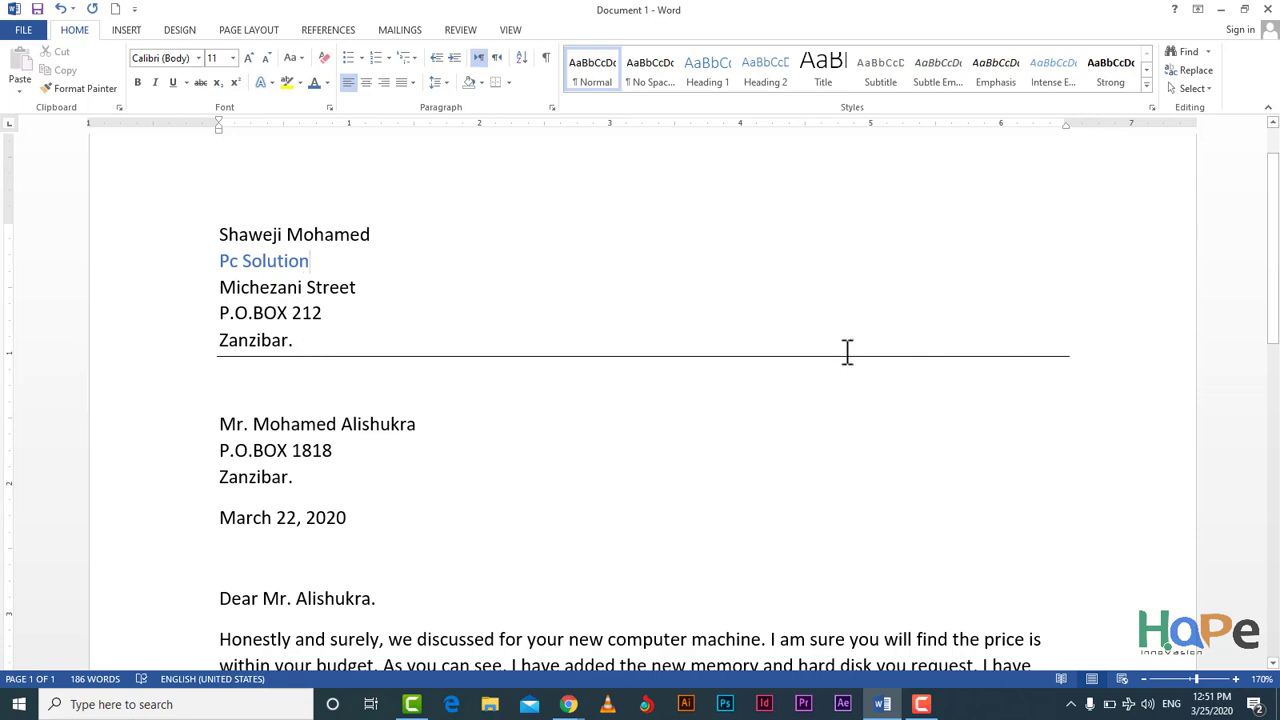
# - Right-align all five lines of the sender address block above the horizontal line
pyautogui.moveTo(297, 344); pyautogui.dragTo(191, 222)
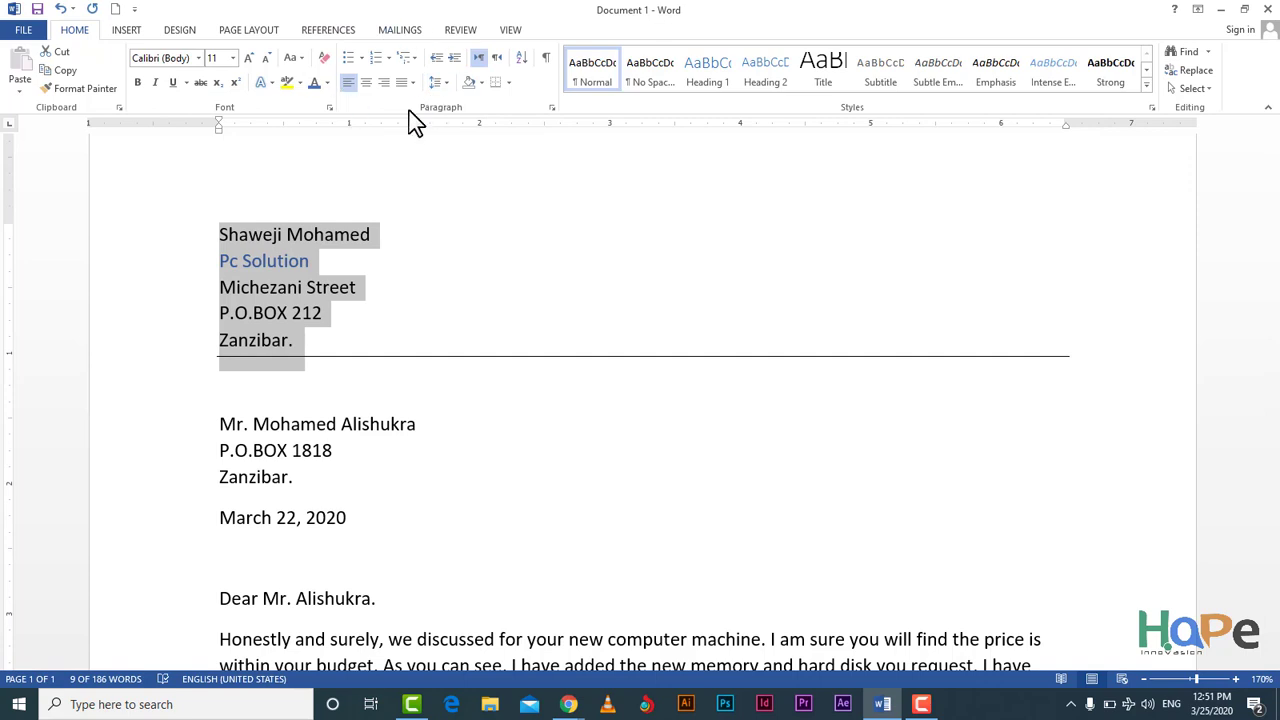
pyautogui.click(383, 82)
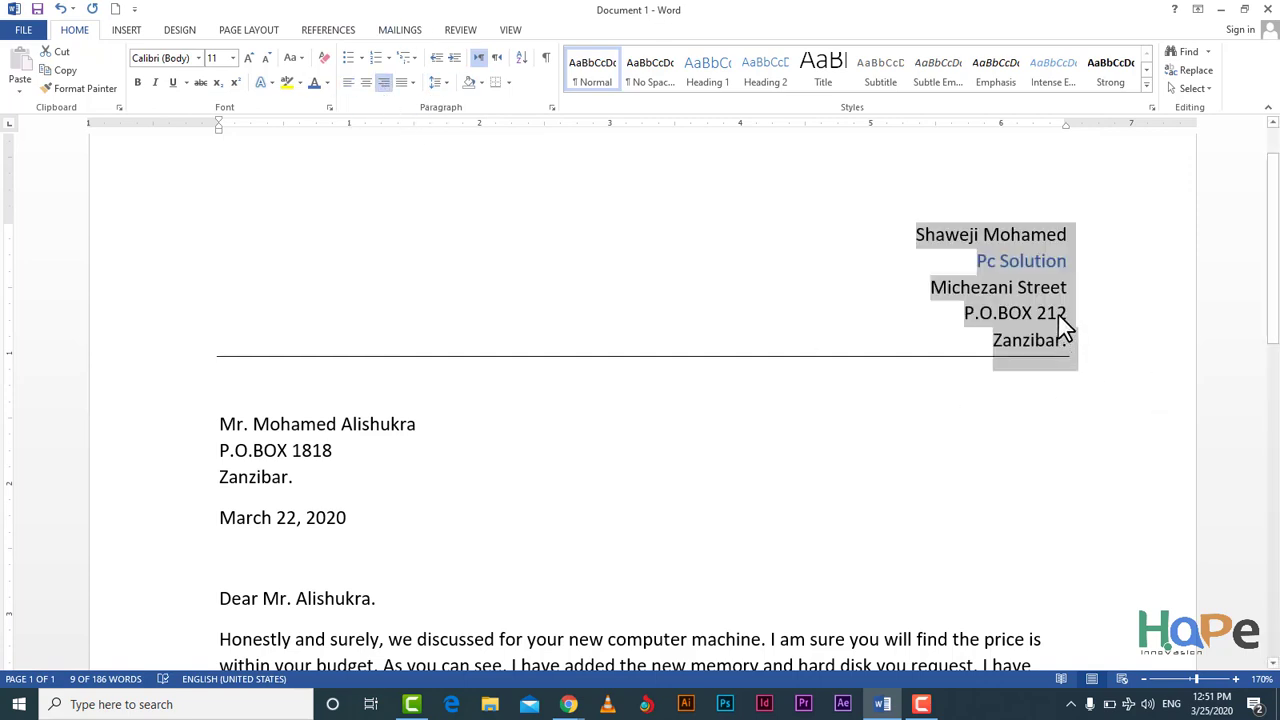
pyautogui.click(1067, 342)
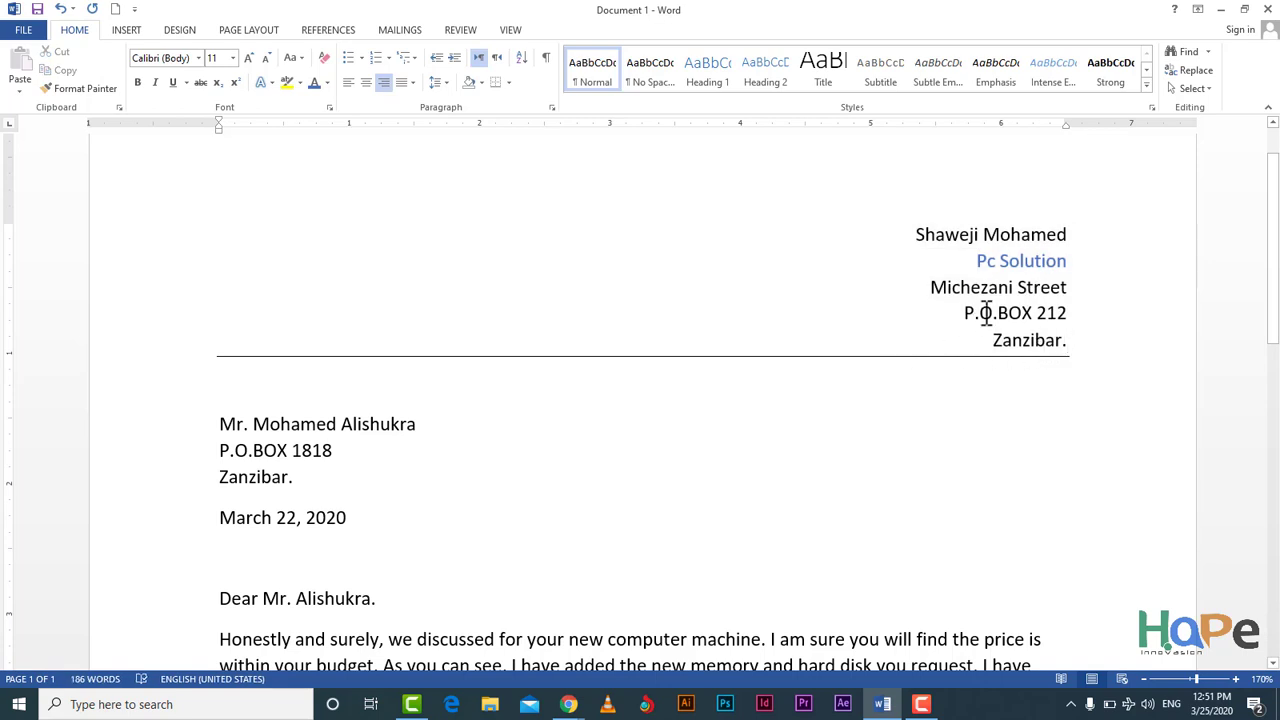
# - Try centring the sender address block, and return it to right alignment
pyautogui.moveTo(1067, 342); pyautogui.dragTo(940, 220)
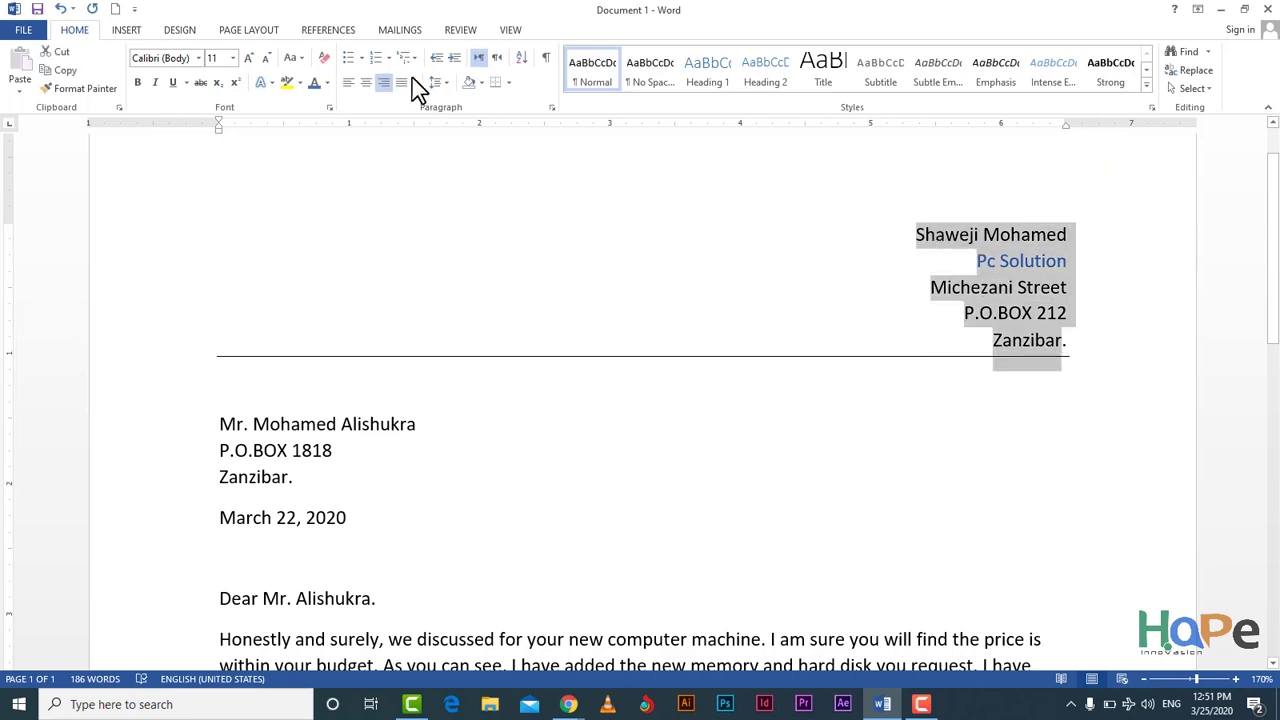
pyautogui.click(366, 83)
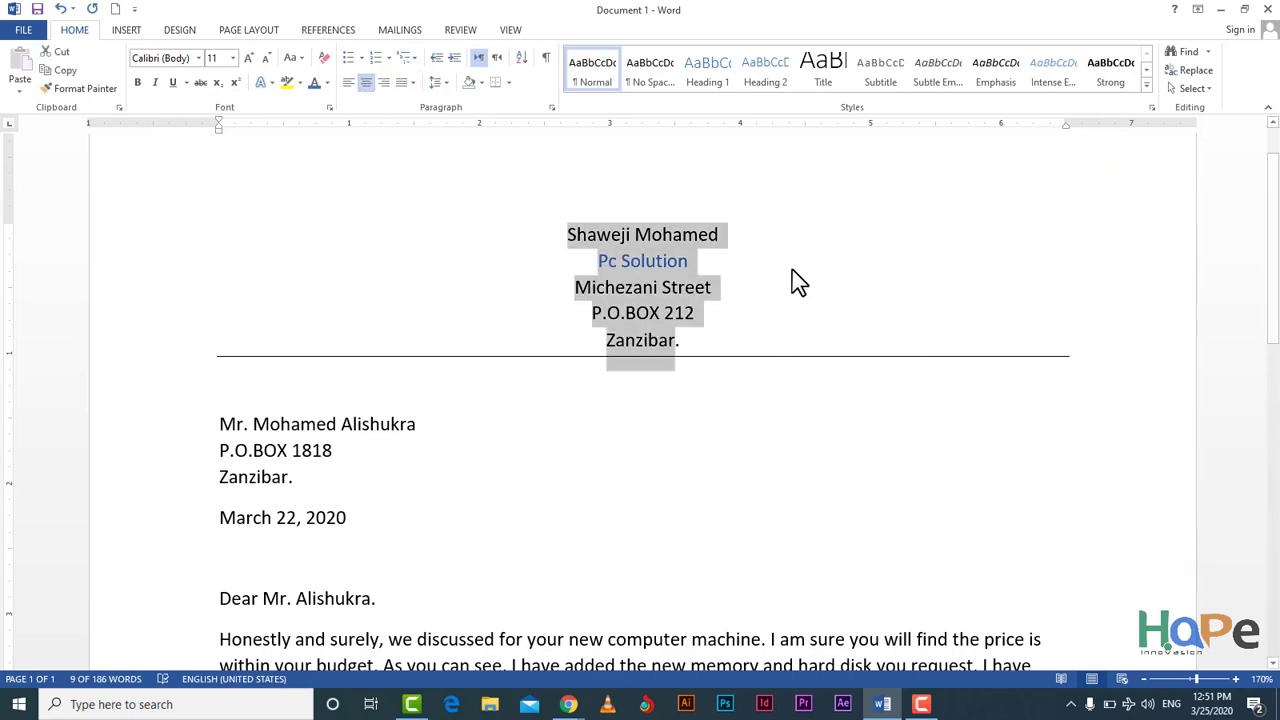
pyautogui.click(383, 83)
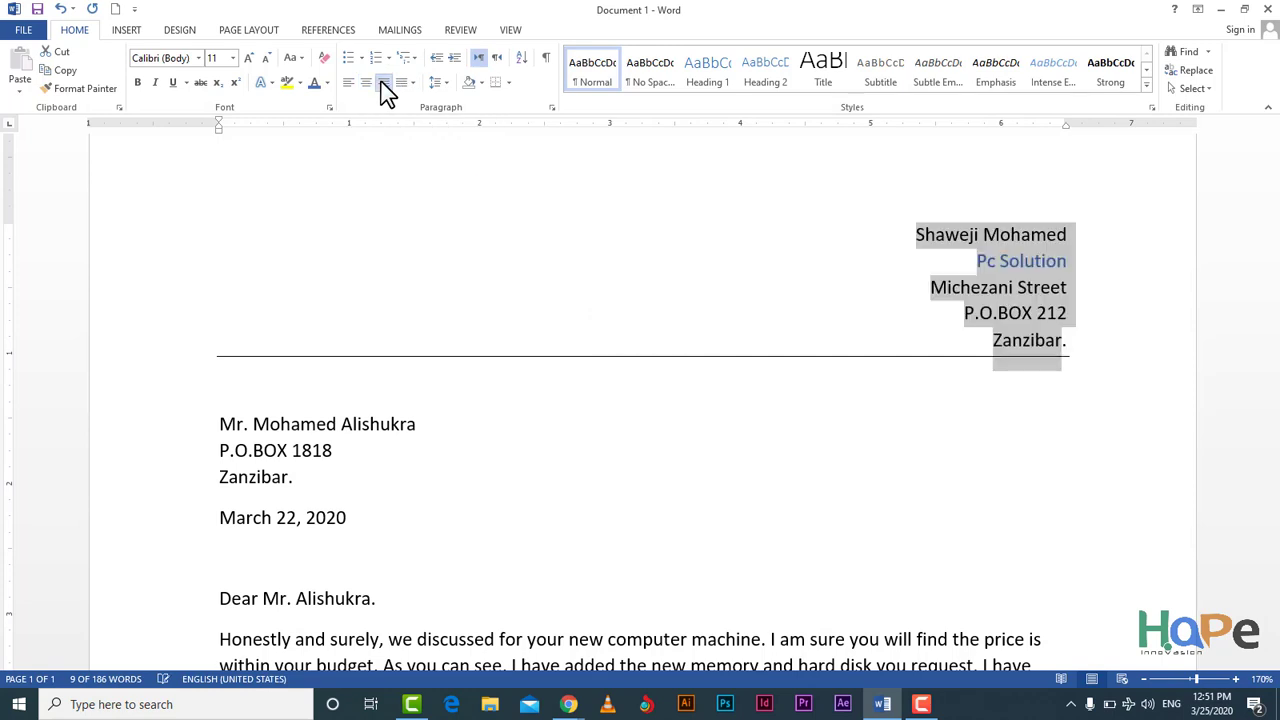
pyautogui.click(1077, 341)
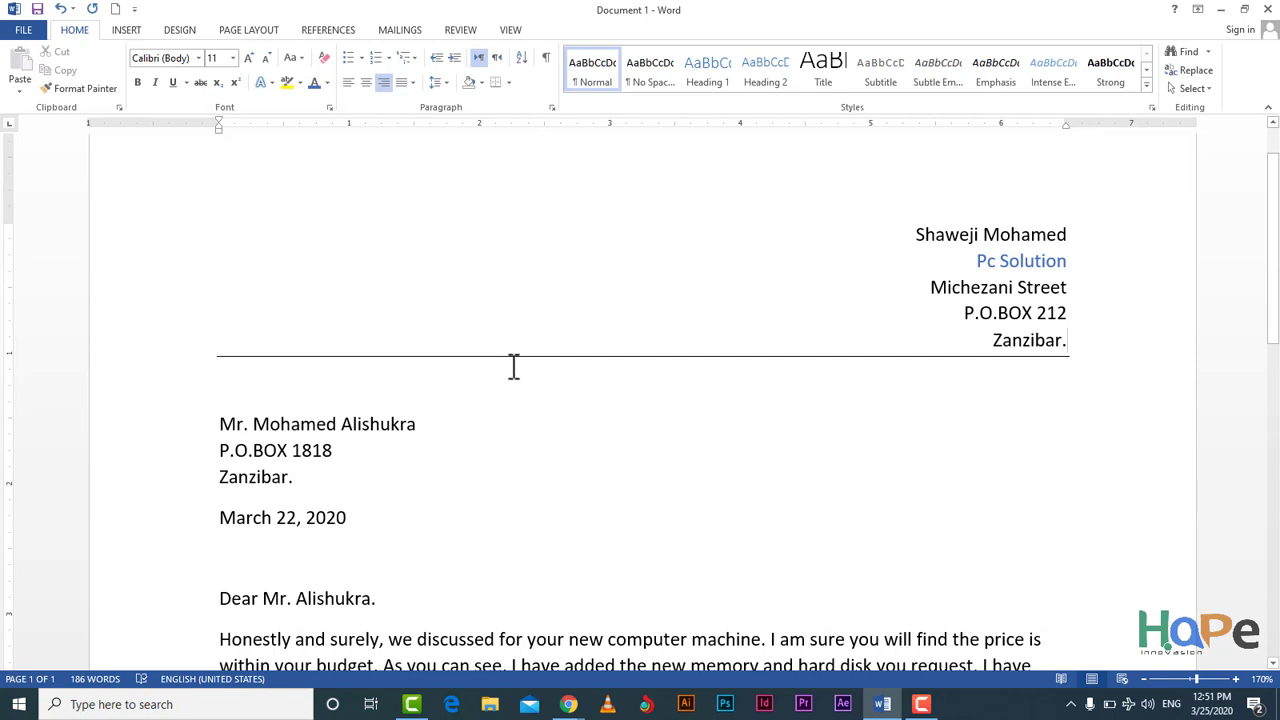
# - Justify the four body paragraphs between the salutation and the bulleted customer list
pyautogui.scroll(-1, 514, 374)
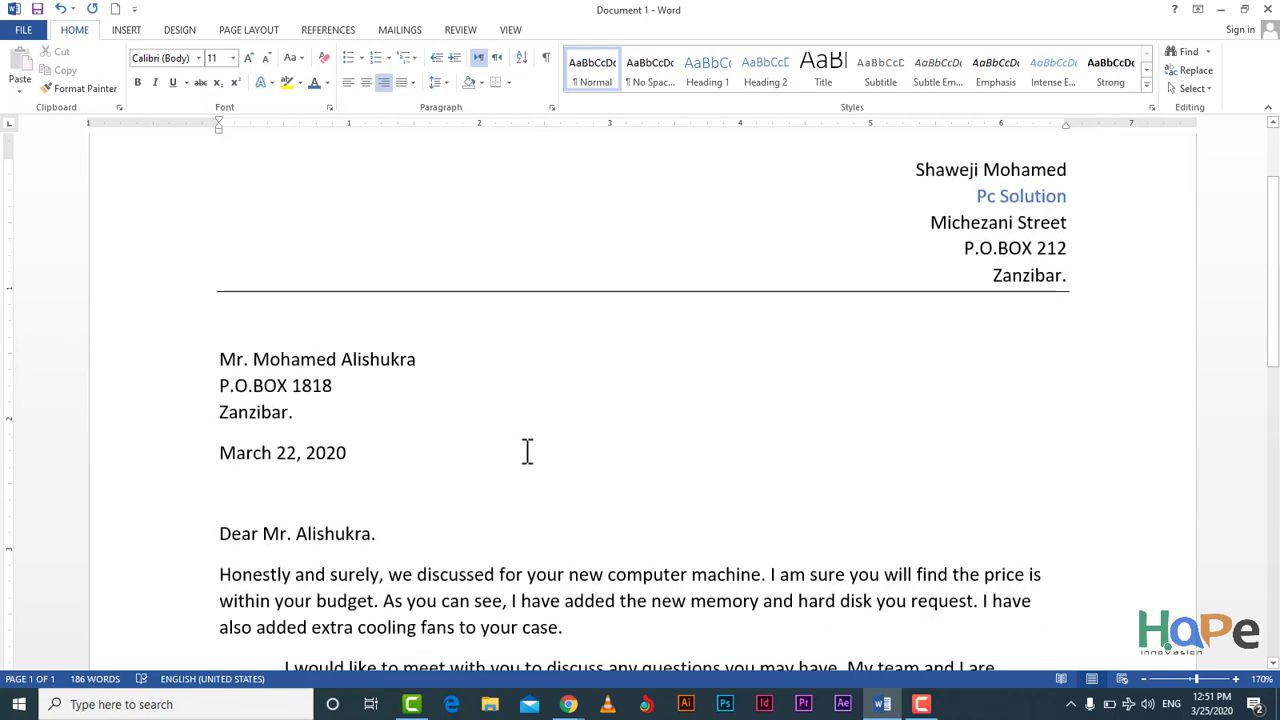
pyautogui.scroll(-1, 510, 437)
pyautogui.scroll(1, 514, 436)
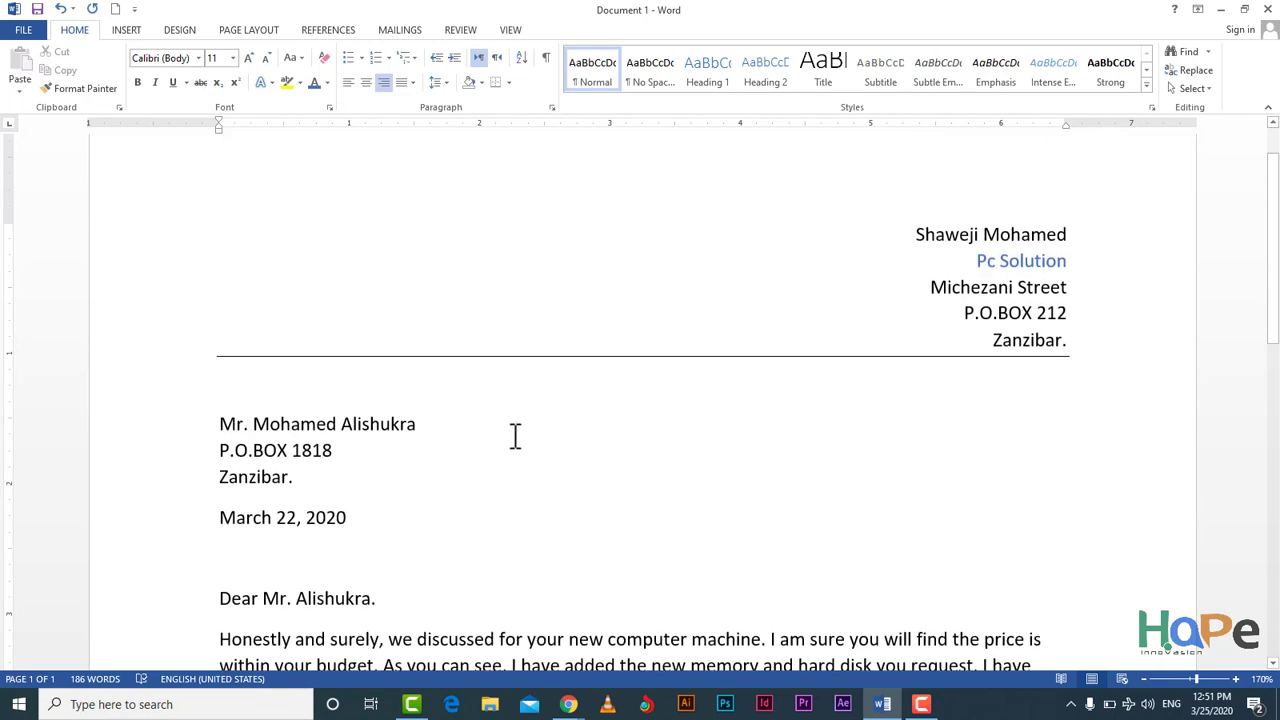
pyautogui.scroll(-5, 438, 323)
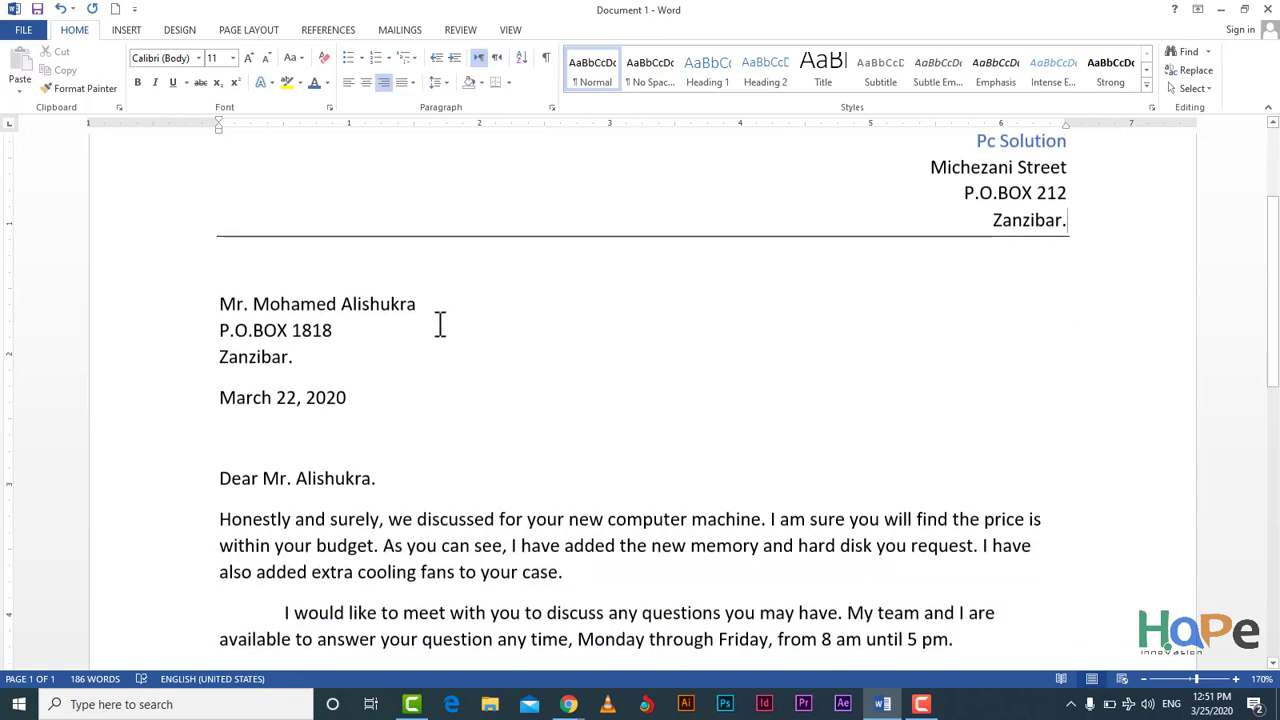
pyautogui.scroll(-1, 440, 323)
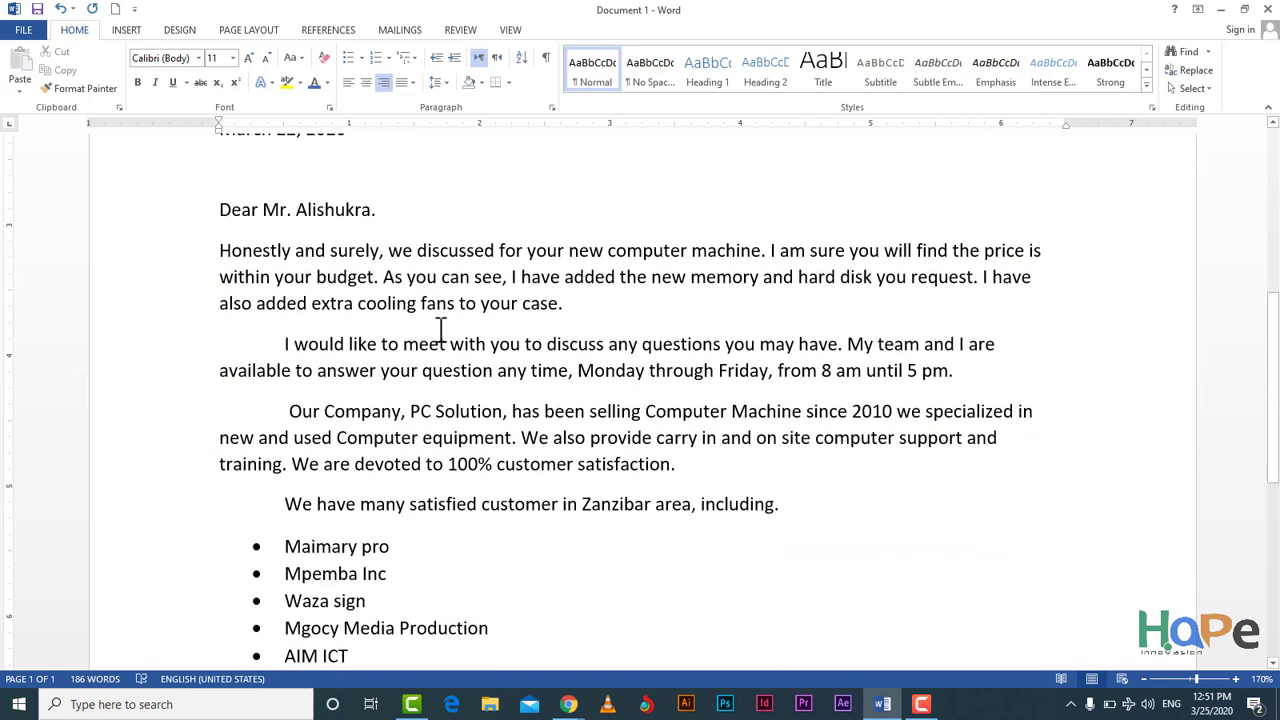
pyautogui.scroll(-2, 441, 330)
pyautogui.scroll(1, 409, 331)
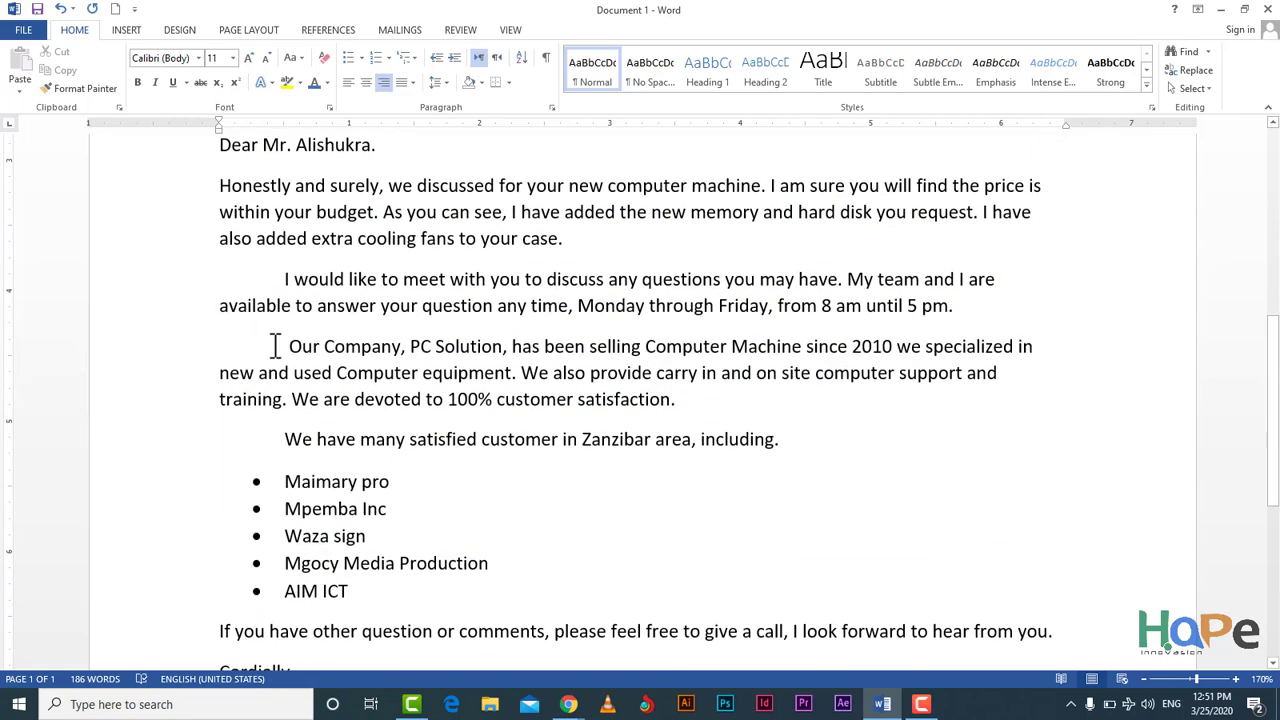
pyautogui.scroll(2, 451, 294)
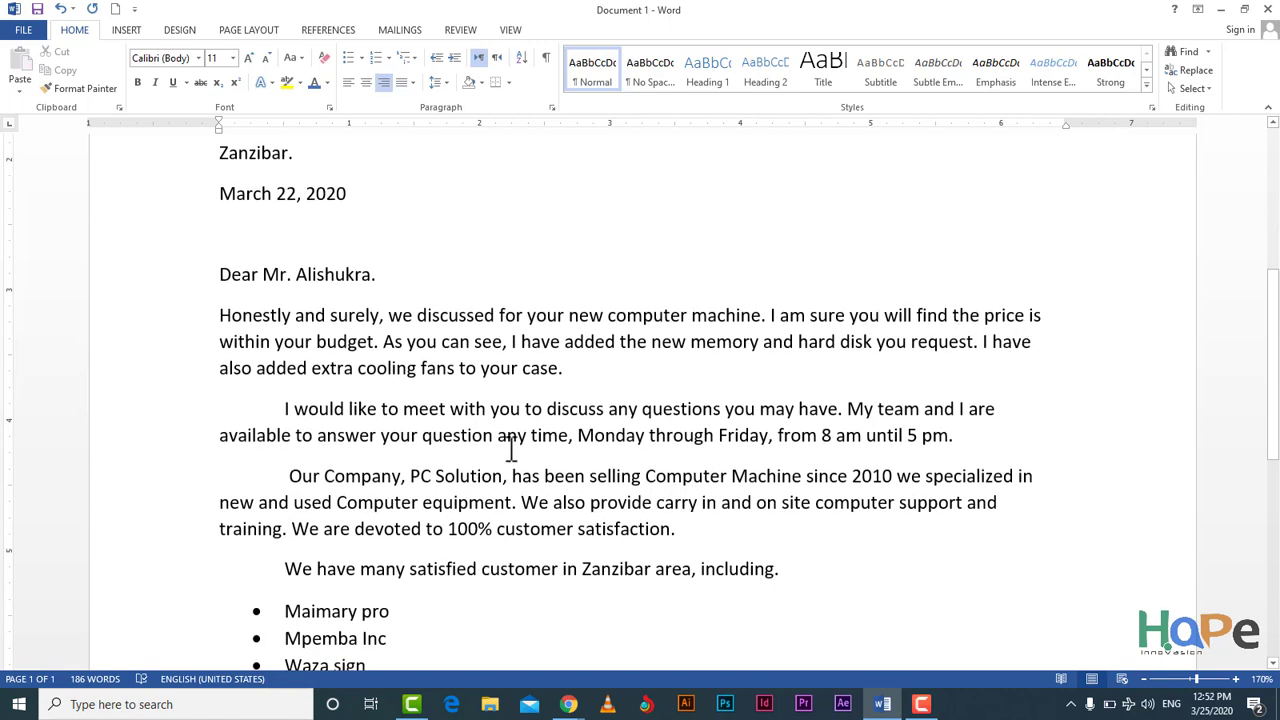
pyautogui.moveTo(820, 577); pyautogui.dragTo(229, 312)
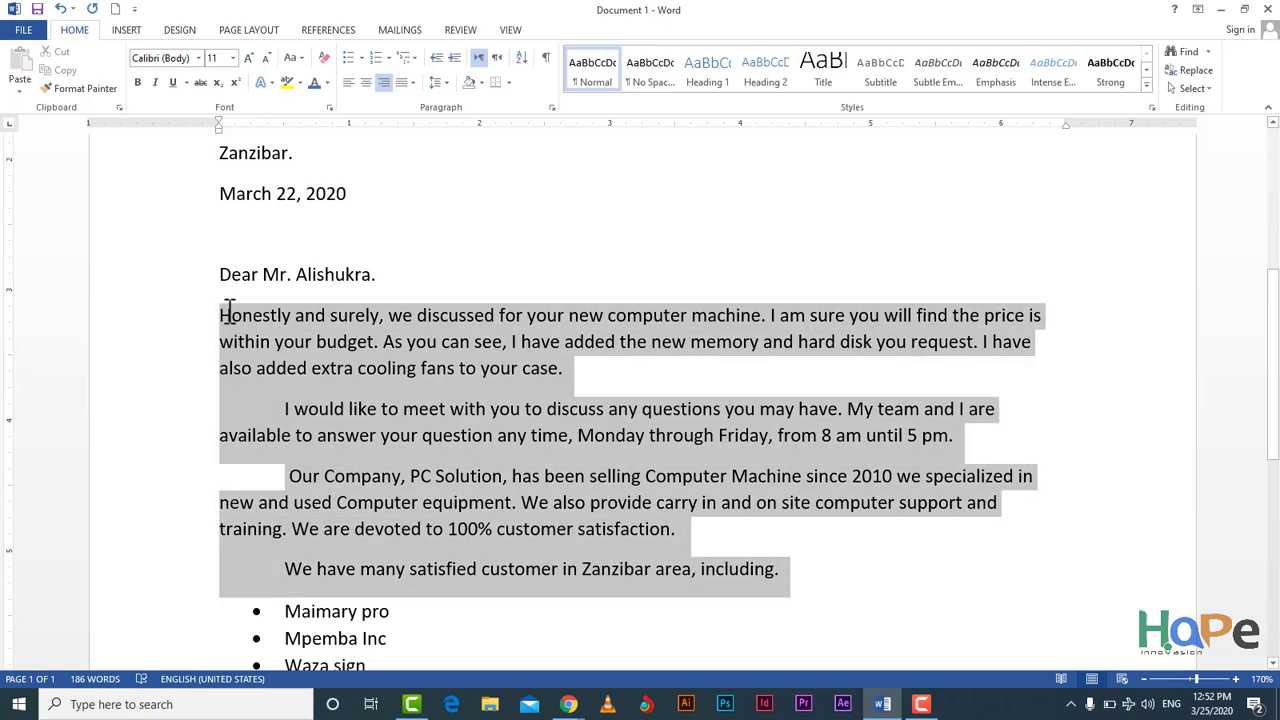
pyautogui.click(388, 84)
pyautogui.click(411, 84)
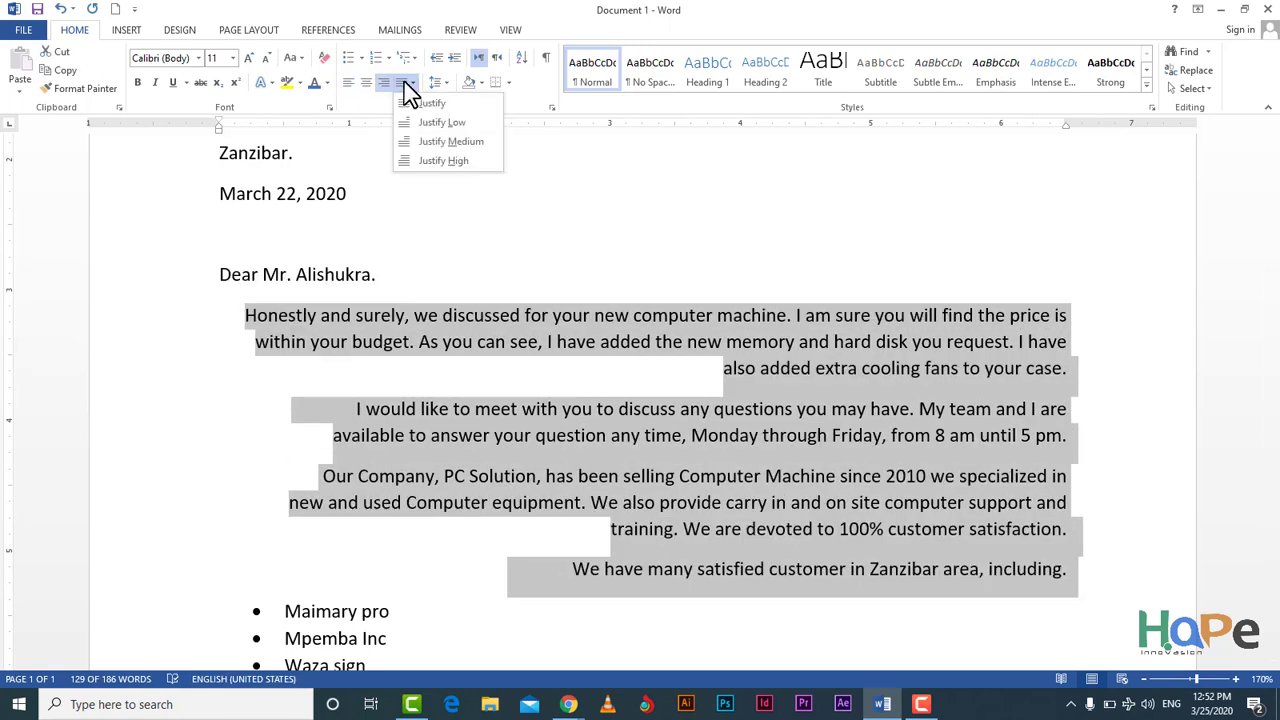
pyautogui.click(409, 113)
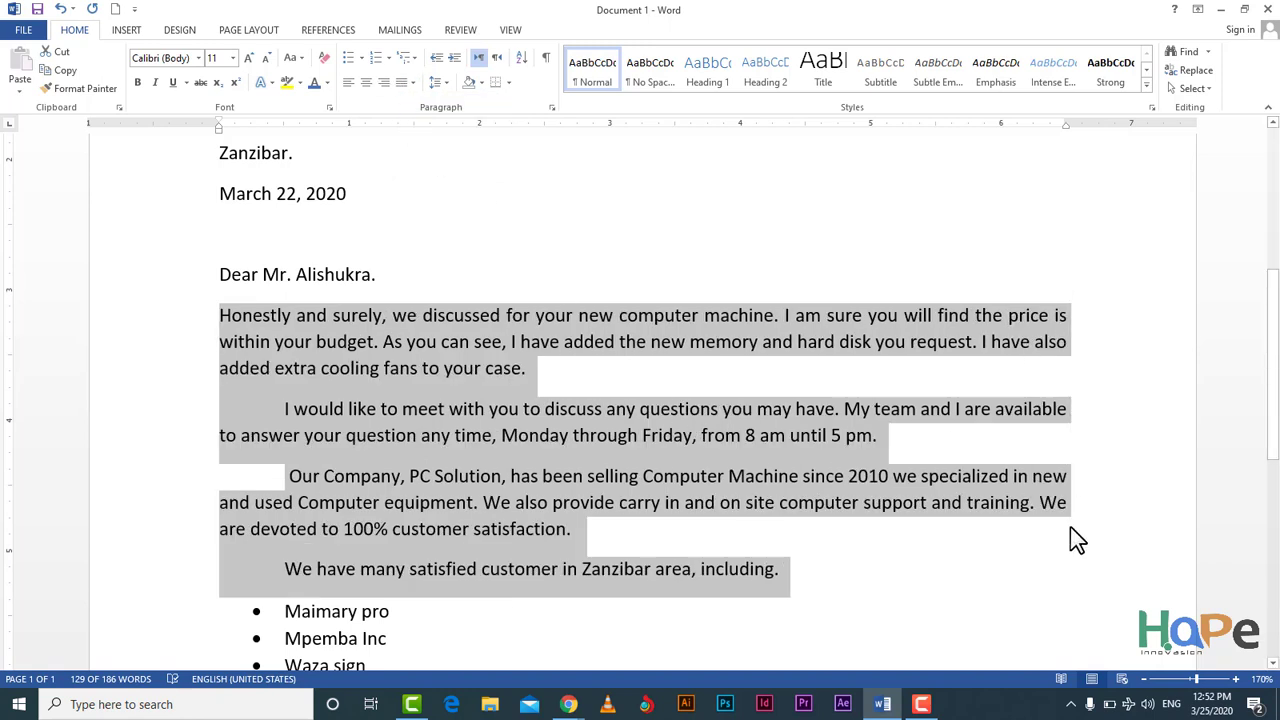
pyautogui.click(590, 523)
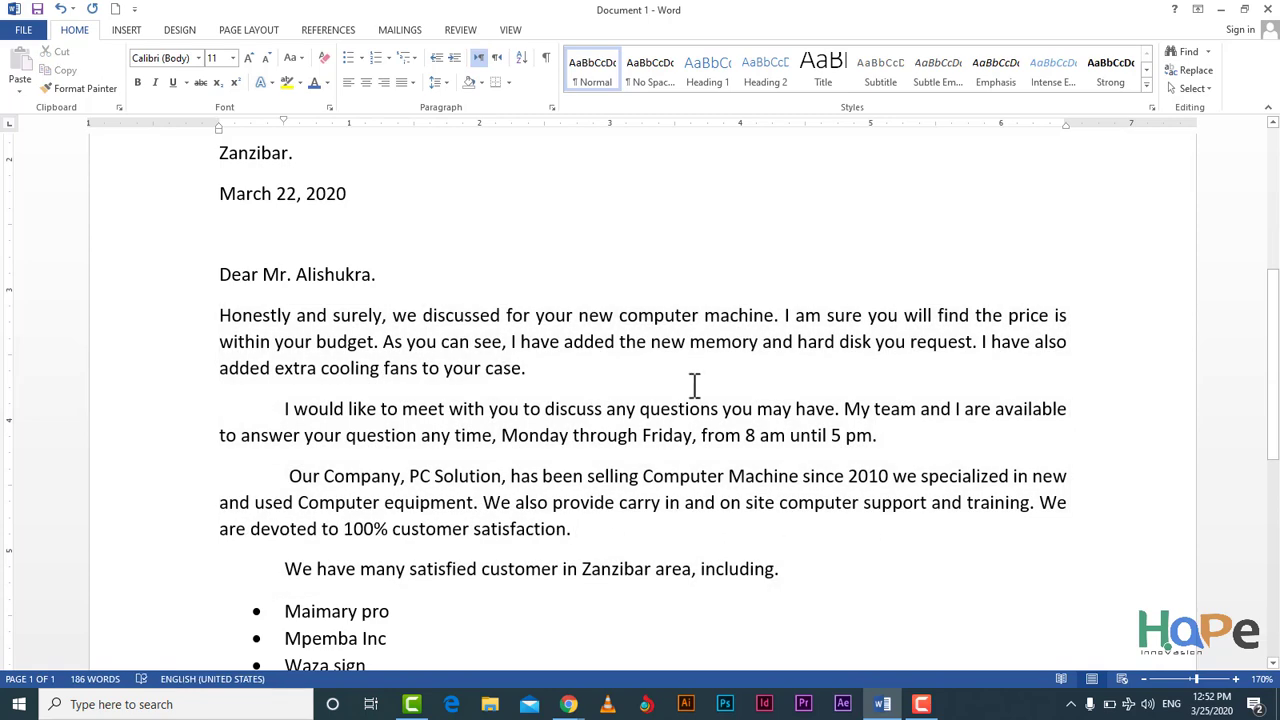
# - Change the font of the five-line sender address block above the horizontal line to the theme body font Arial
pyautogui.scroll(-5, 700, 408)
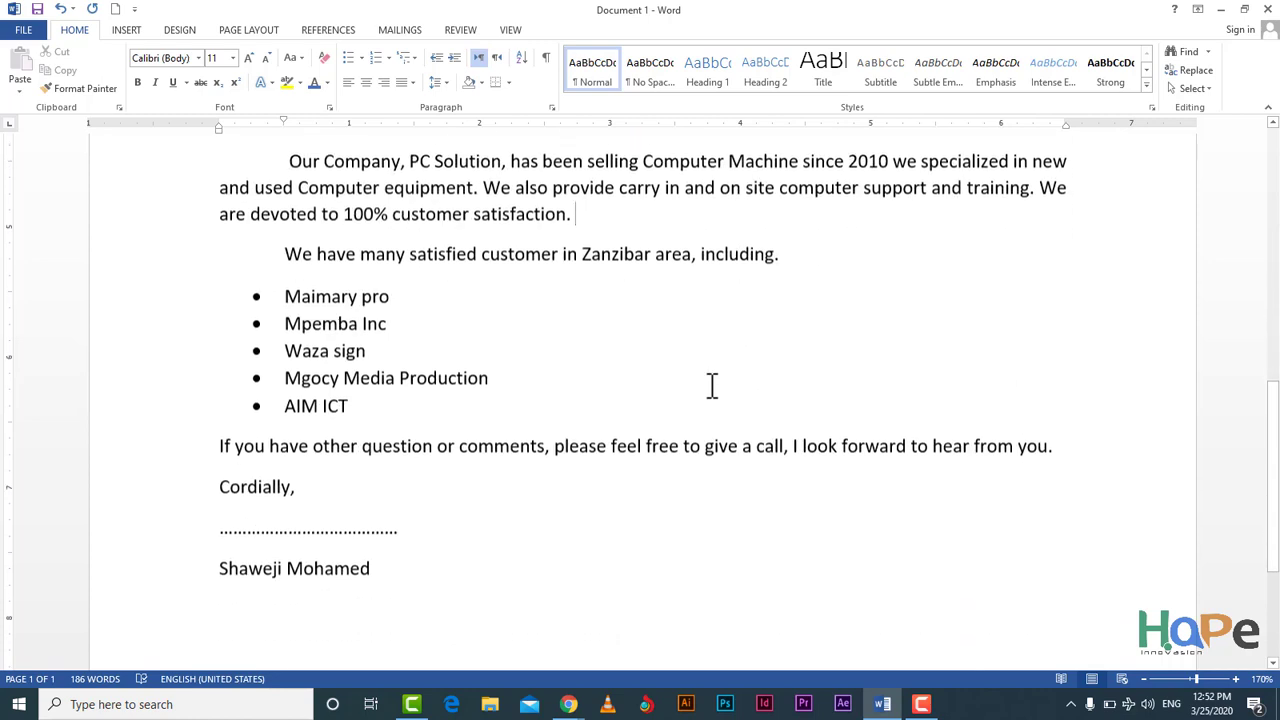
pyautogui.scroll(8, 745, 369)
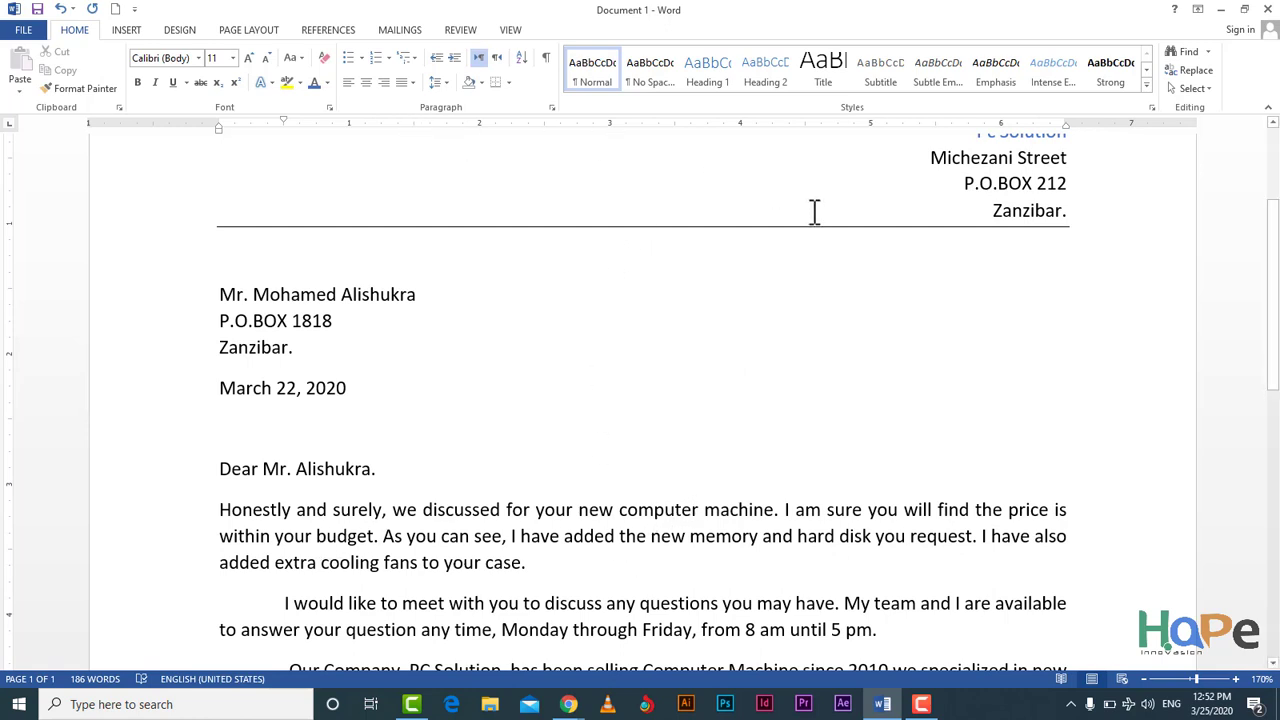
pyautogui.scroll(2, 815, 212)
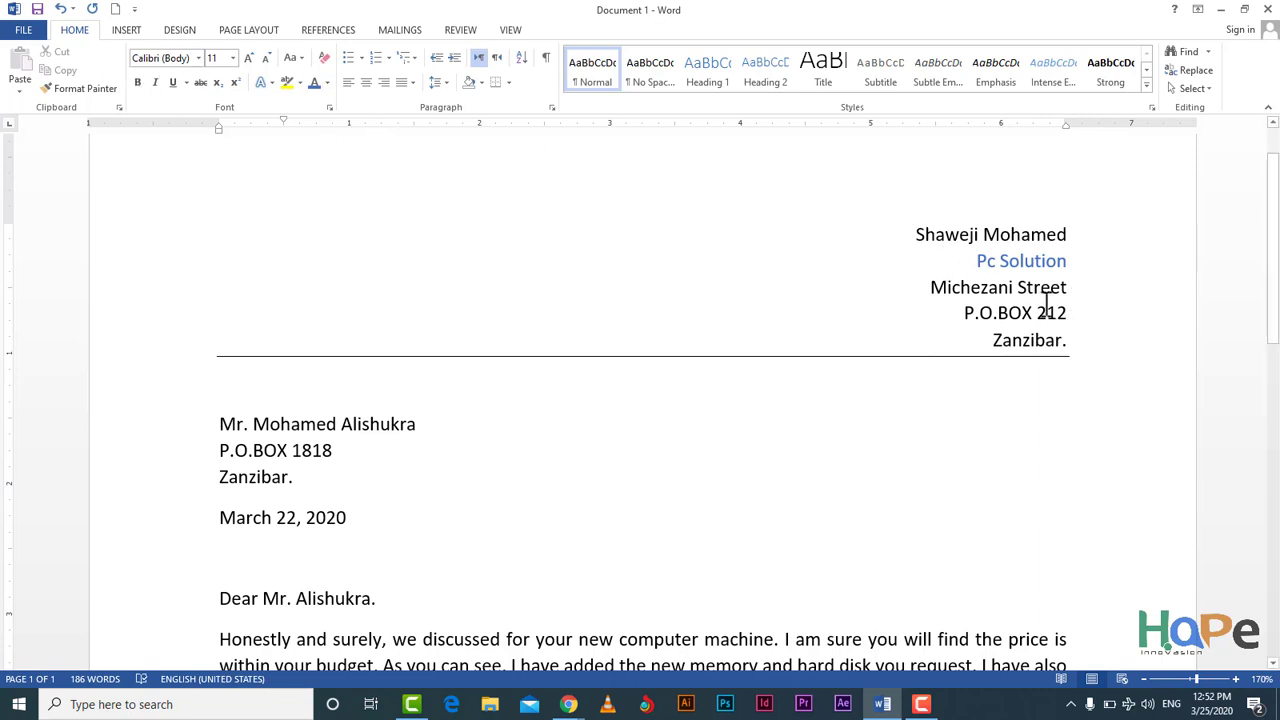
pyautogui.moveTo(1066, 335); pyautogui.dragTo(894, 217)
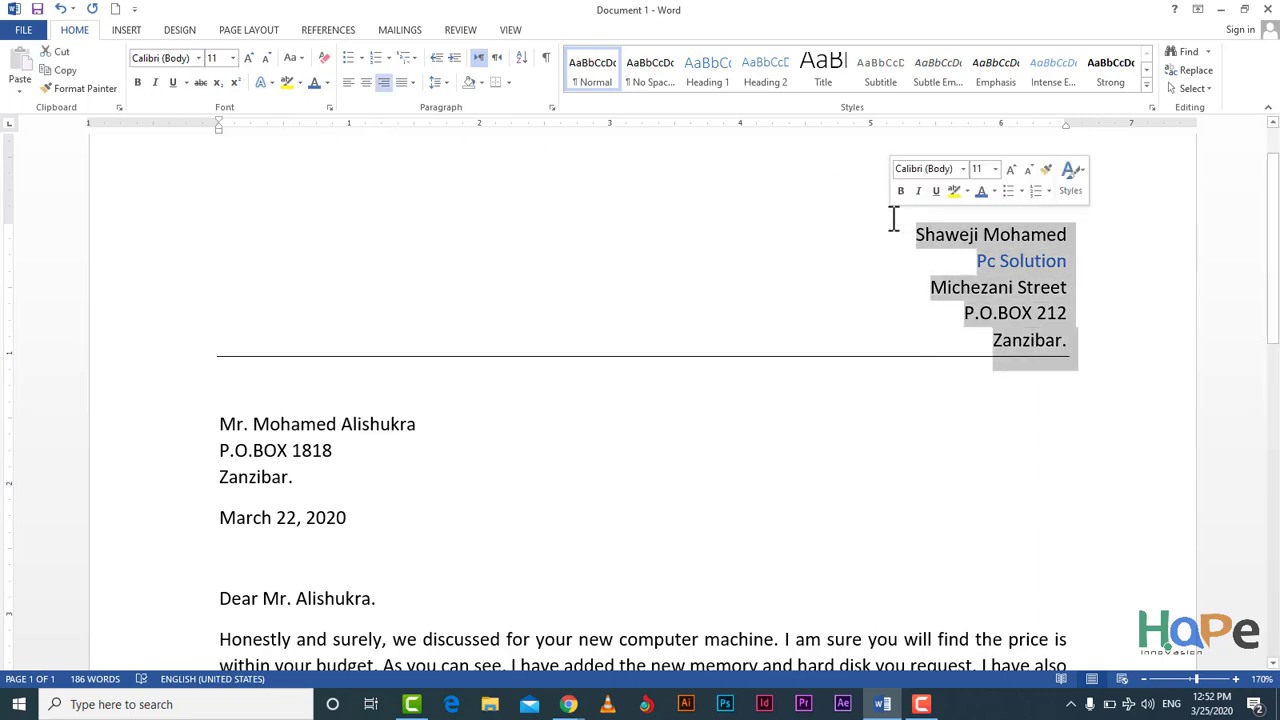
pyautogui.click(198, 58)
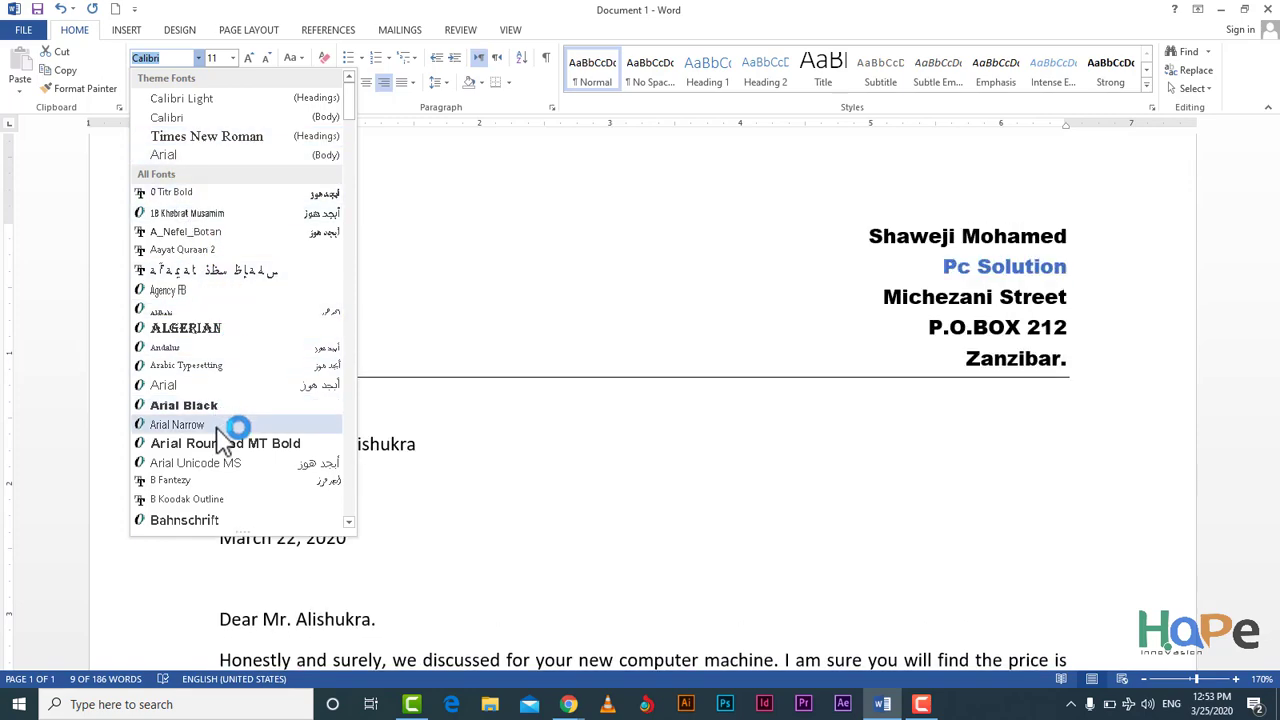
pyautogui.click(204, 160)
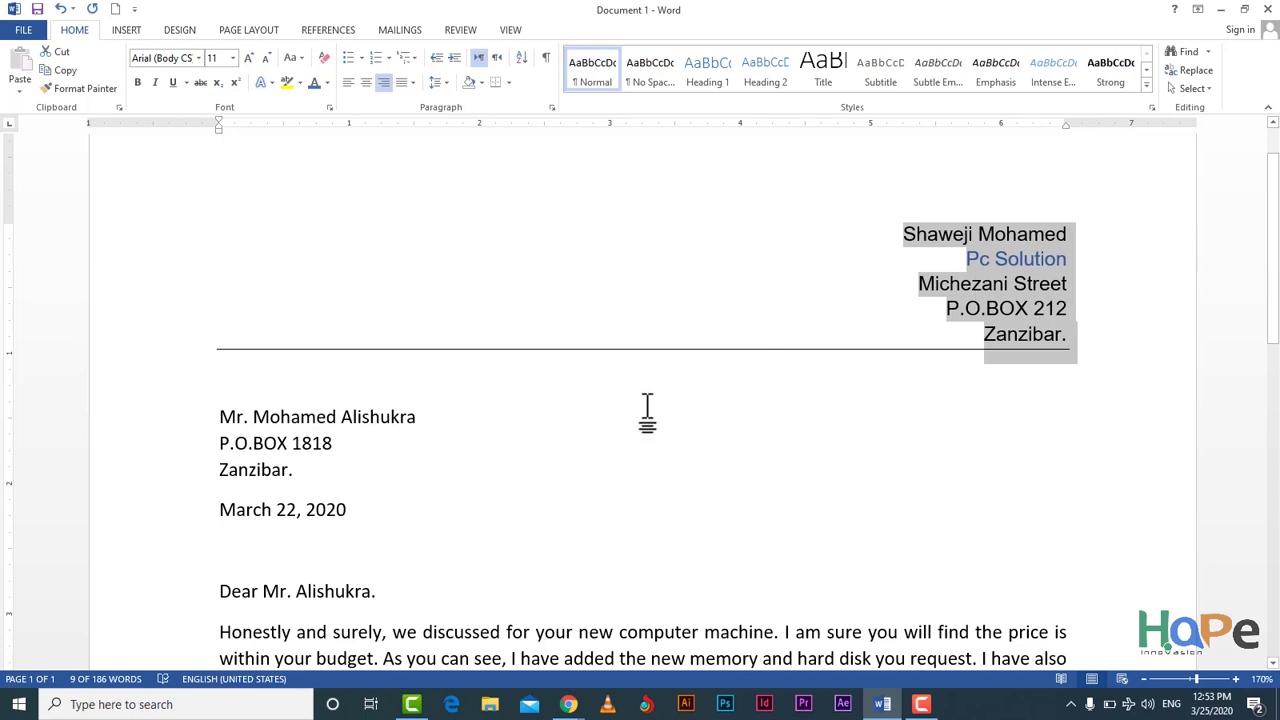
pyautogui.click(592, 418)
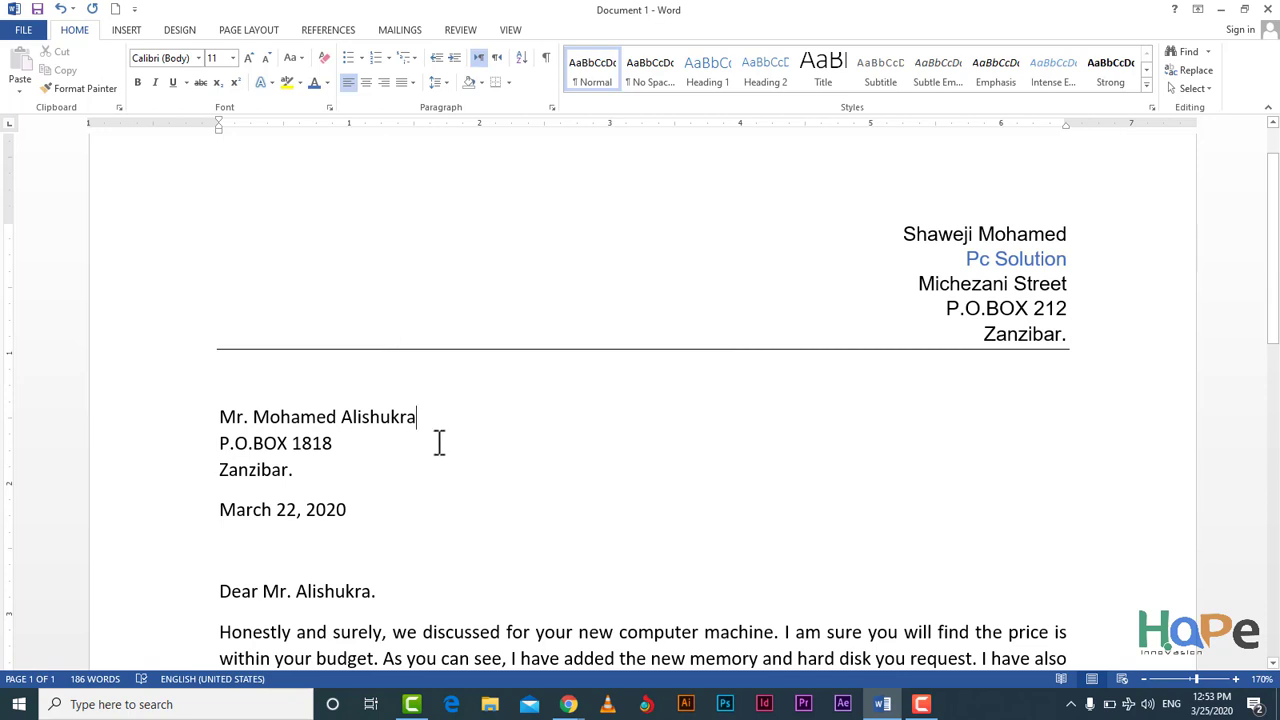
# - Set the font size of the whole sender address block to 12 points
pyautogui.click(1075, 333)
pyautogui.scroll(-2, 820, 285)
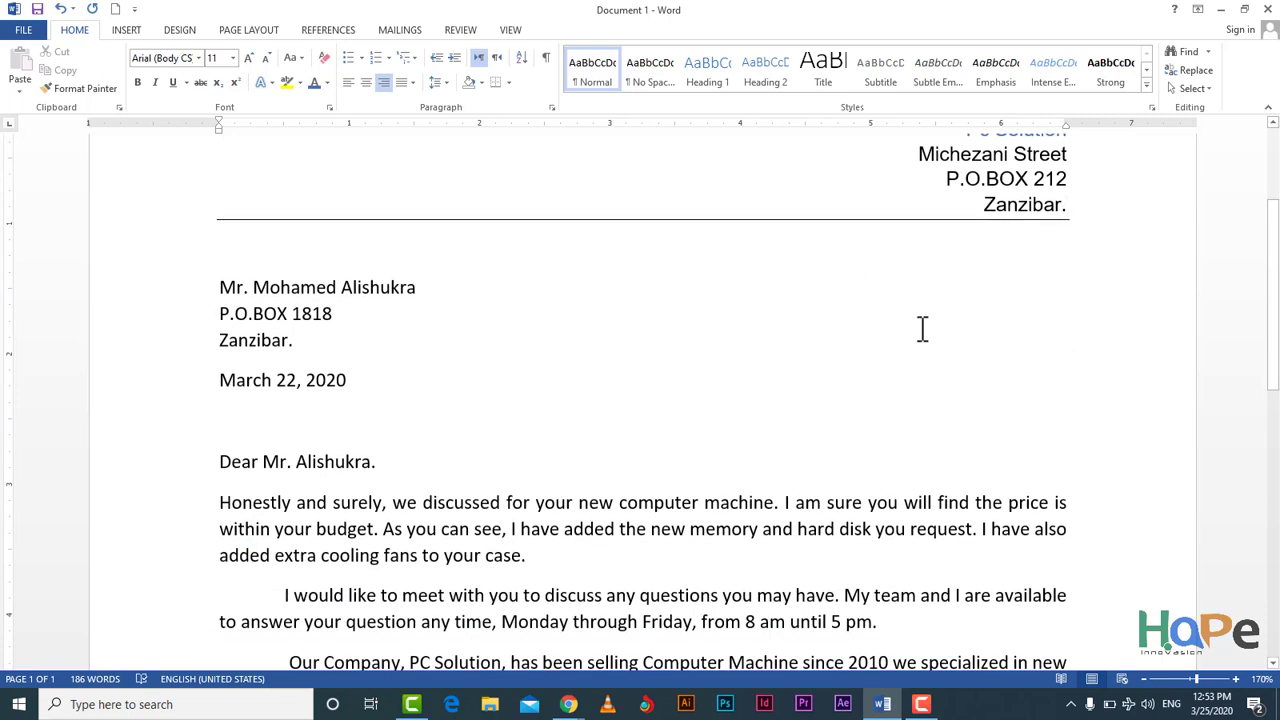
pyautogui.scroll(2, 922, 330)
pyautogui.moveTo(1069, 336); pyautogui.dragTo(885, 222)
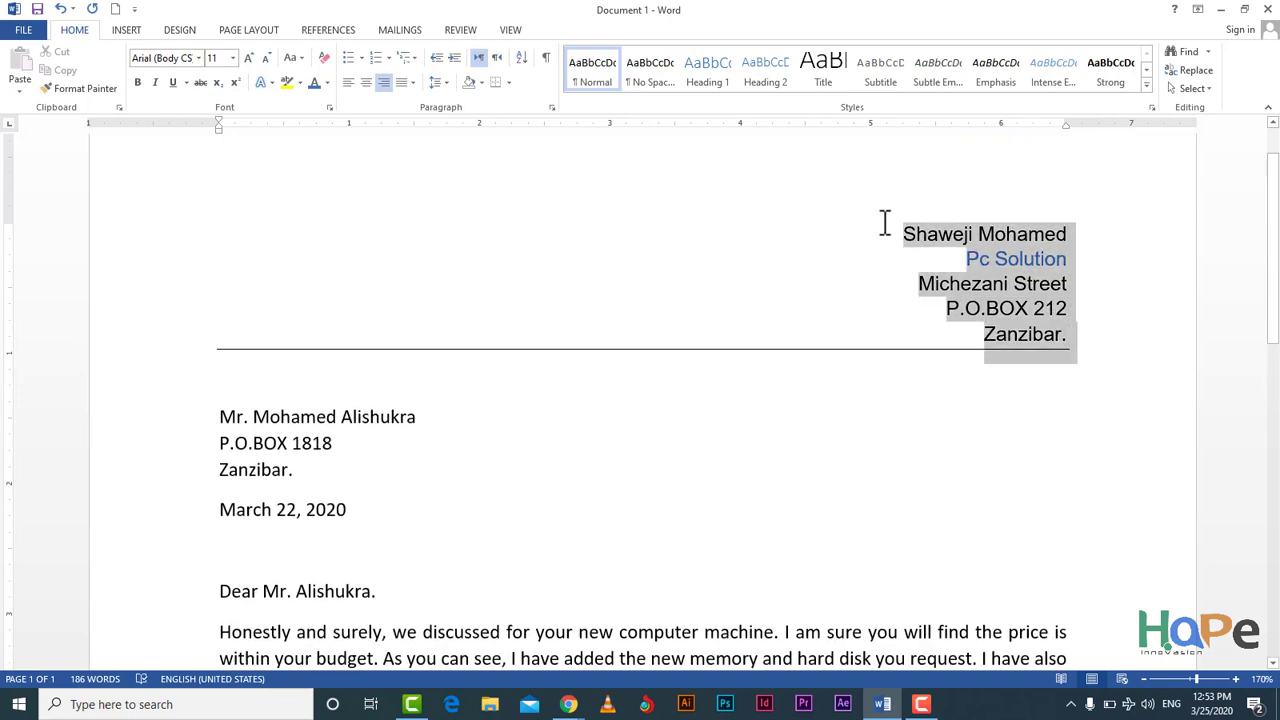
pyautogui.click(231, 58)
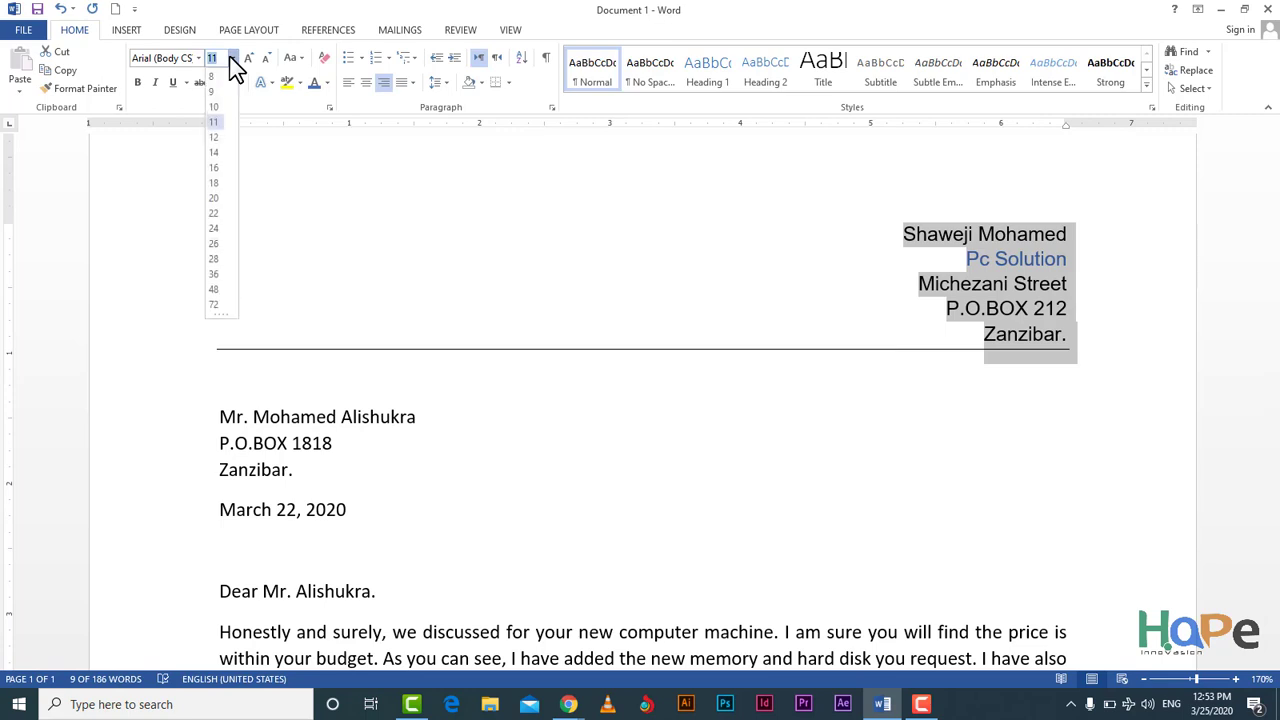
pyautogui.click(221, 140)
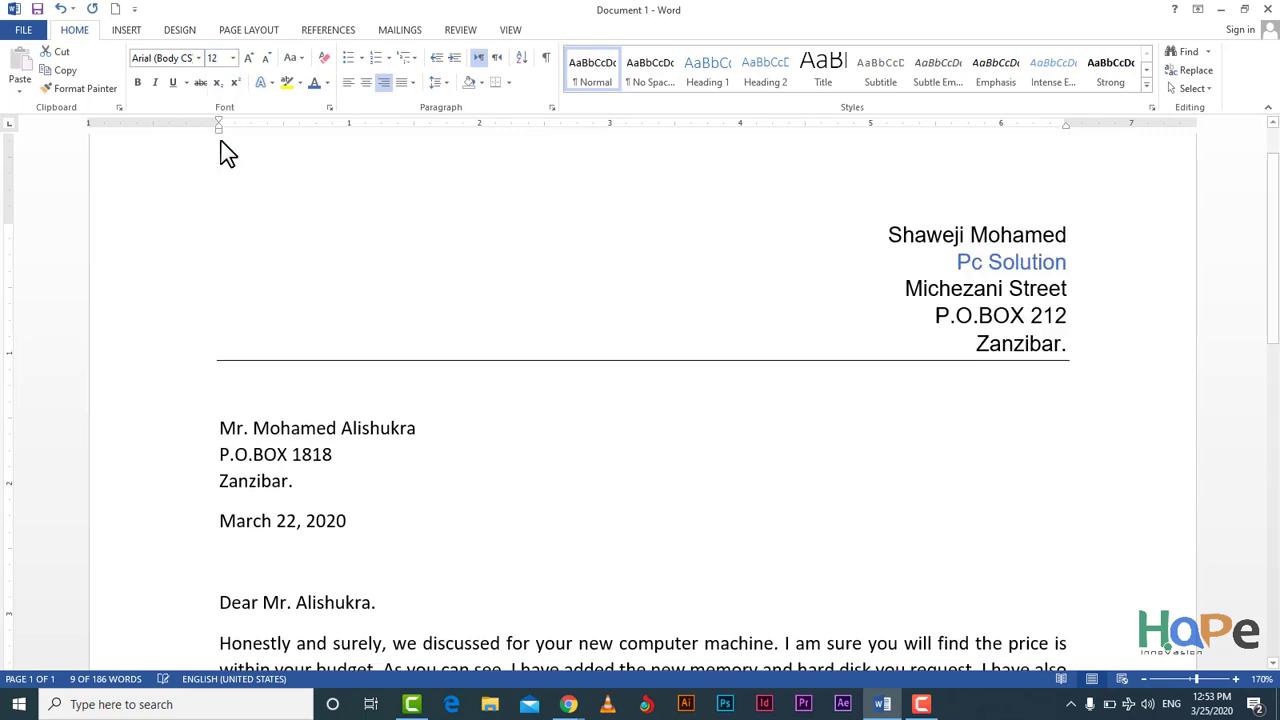
pyautogui.click(525, 222)
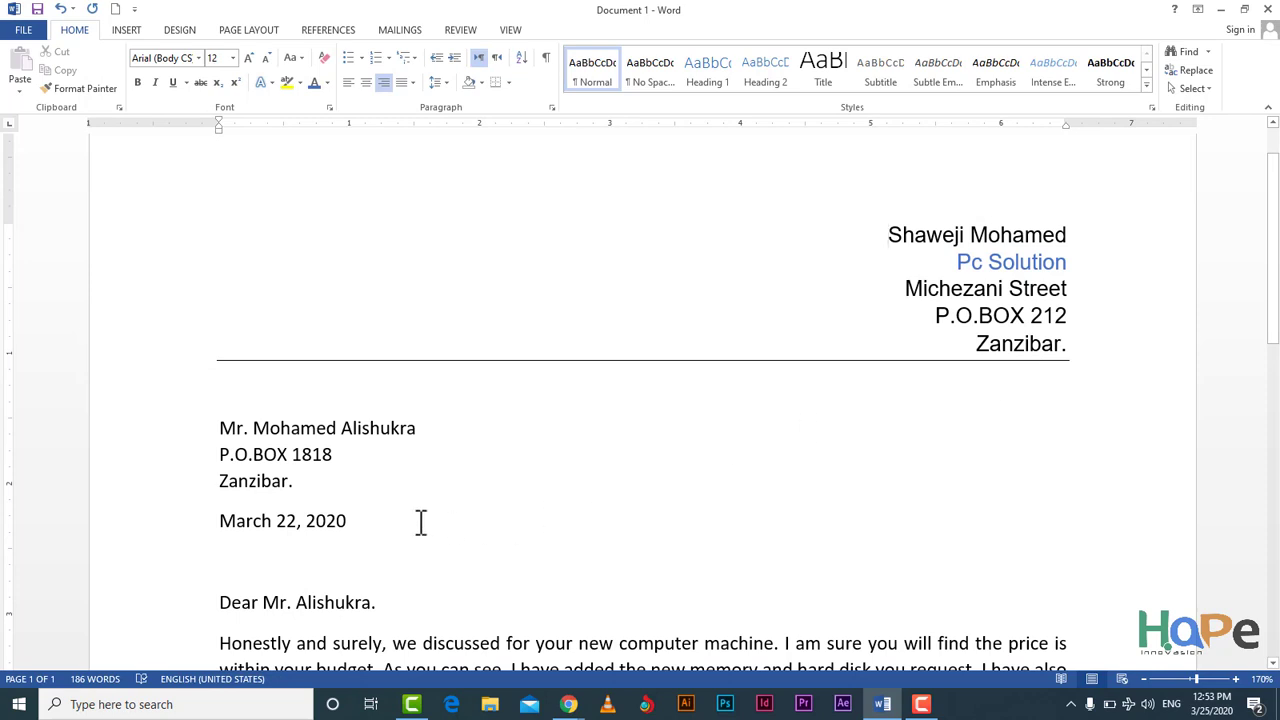
# - Try enlarging the recipient address and date lines to 18 points, and shrink them back to 11 points
pyautogui.moveTo(364, 521); pyautogui.dragTo(191, 429)
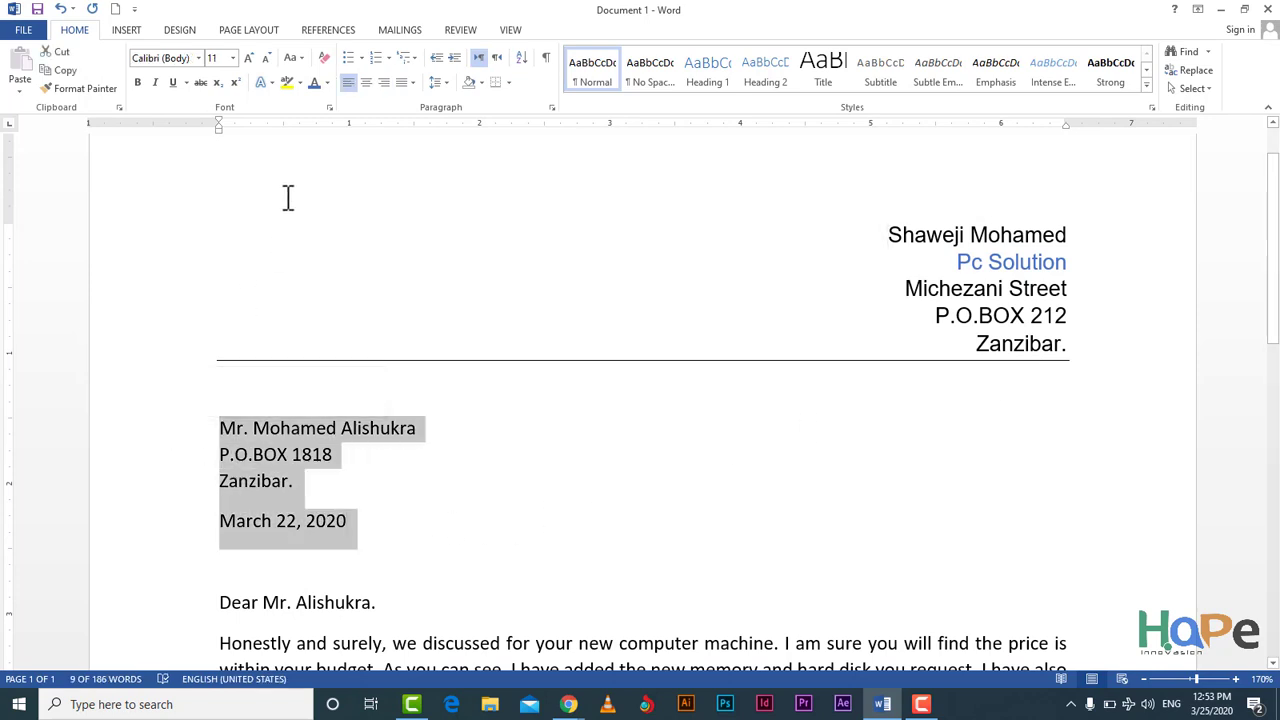
pyautogui.click(253, 57)
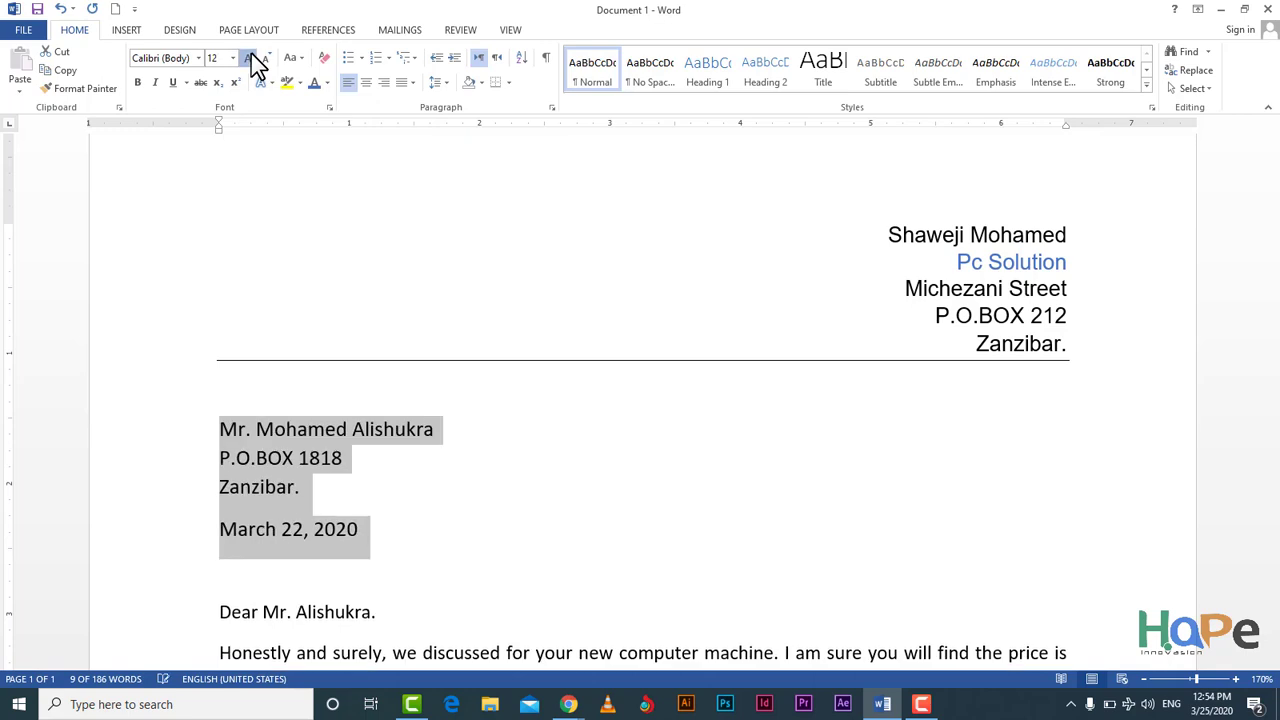
pyautogui.click(253, 57)
pyautogui.click(253, 57)
pyautogui.click(253, 57)
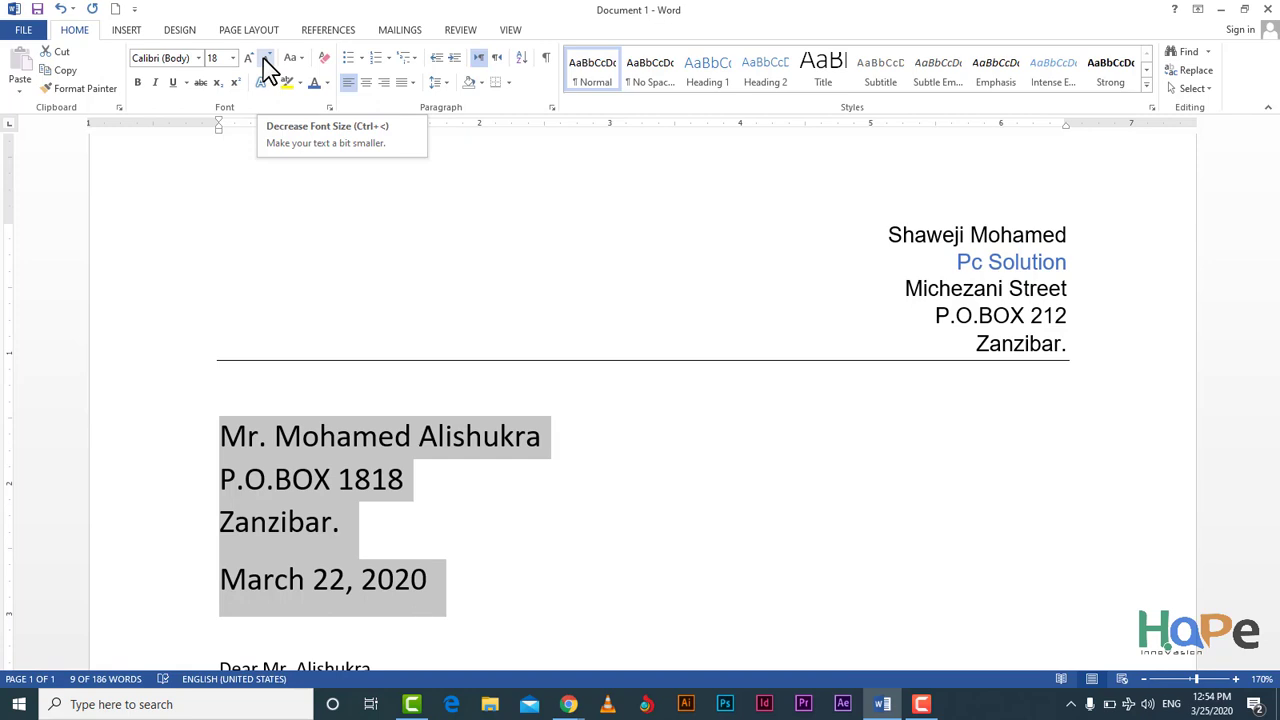
pyautogui.click(268, 60)
pyautogui.click(268, 60)
pyautogui.click(268, 60)
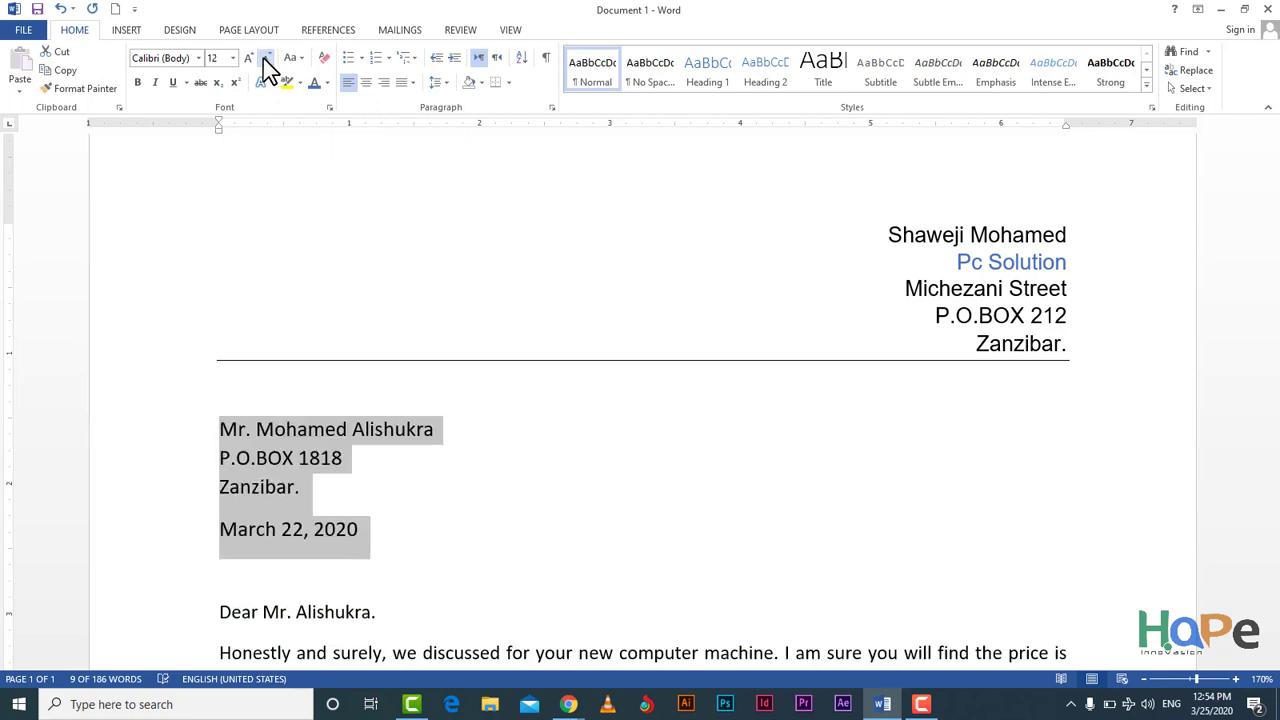
pyautogui.click(268, 60)
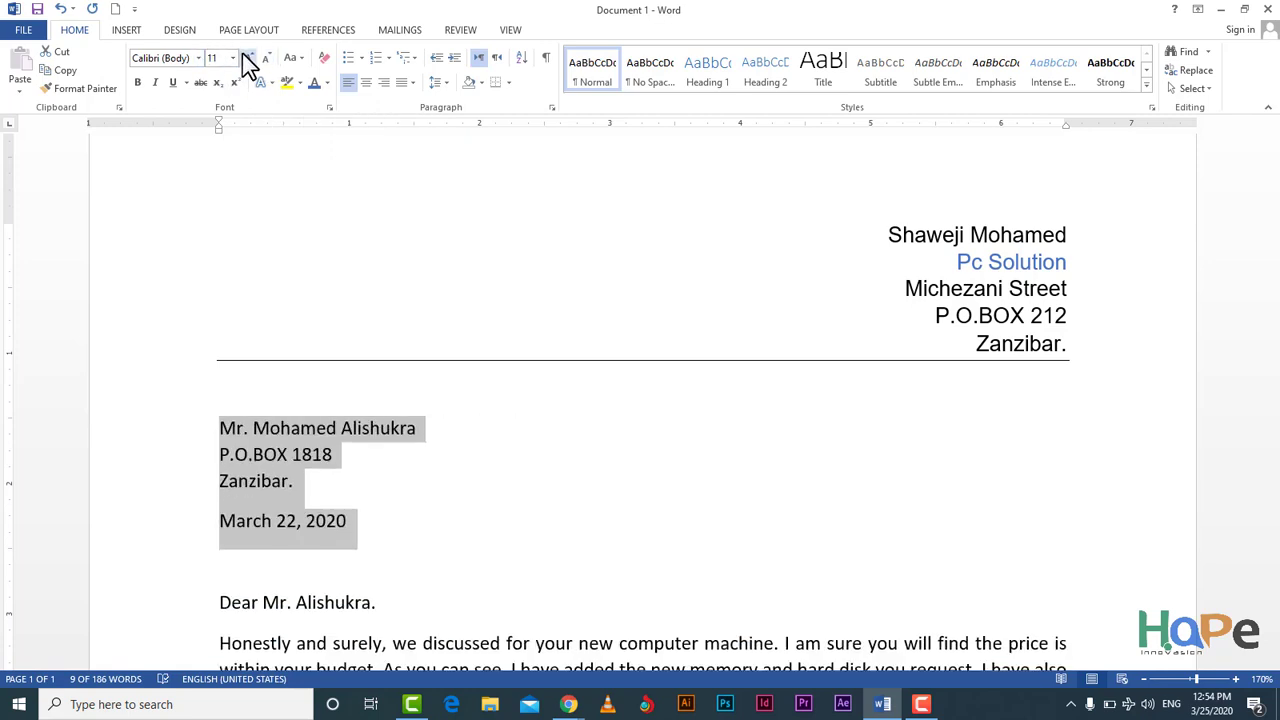
# - Increase the font size of the recipient address and date lines to 12 points
pyautogui.click(248, 60)
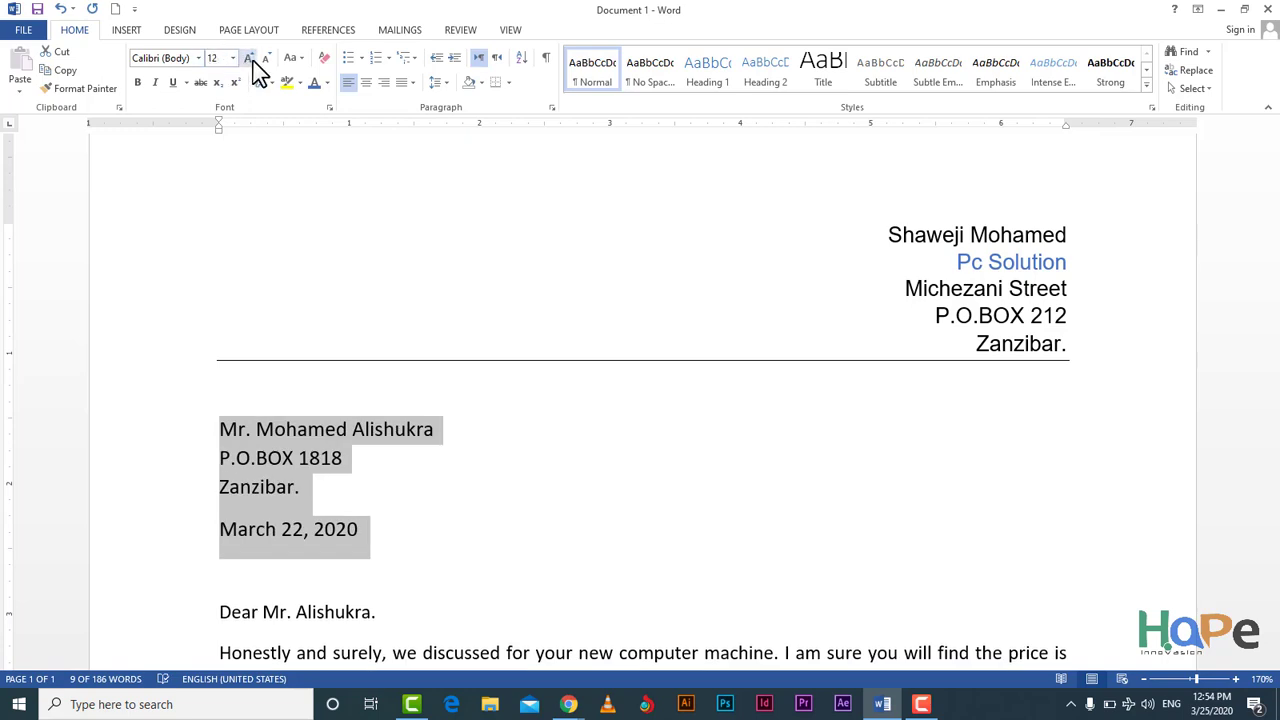
pyautogui.click(250, 60)
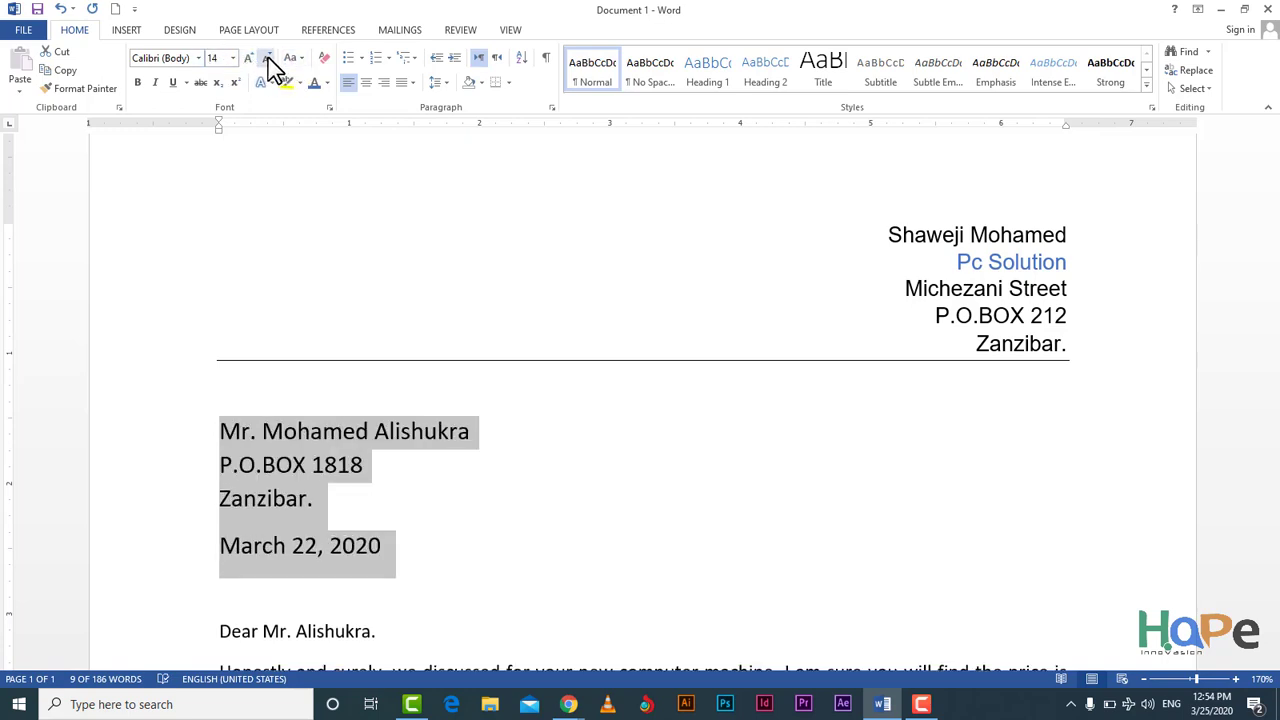
pyautogui.click(267, 57)
pyautogui.click(267, 57)
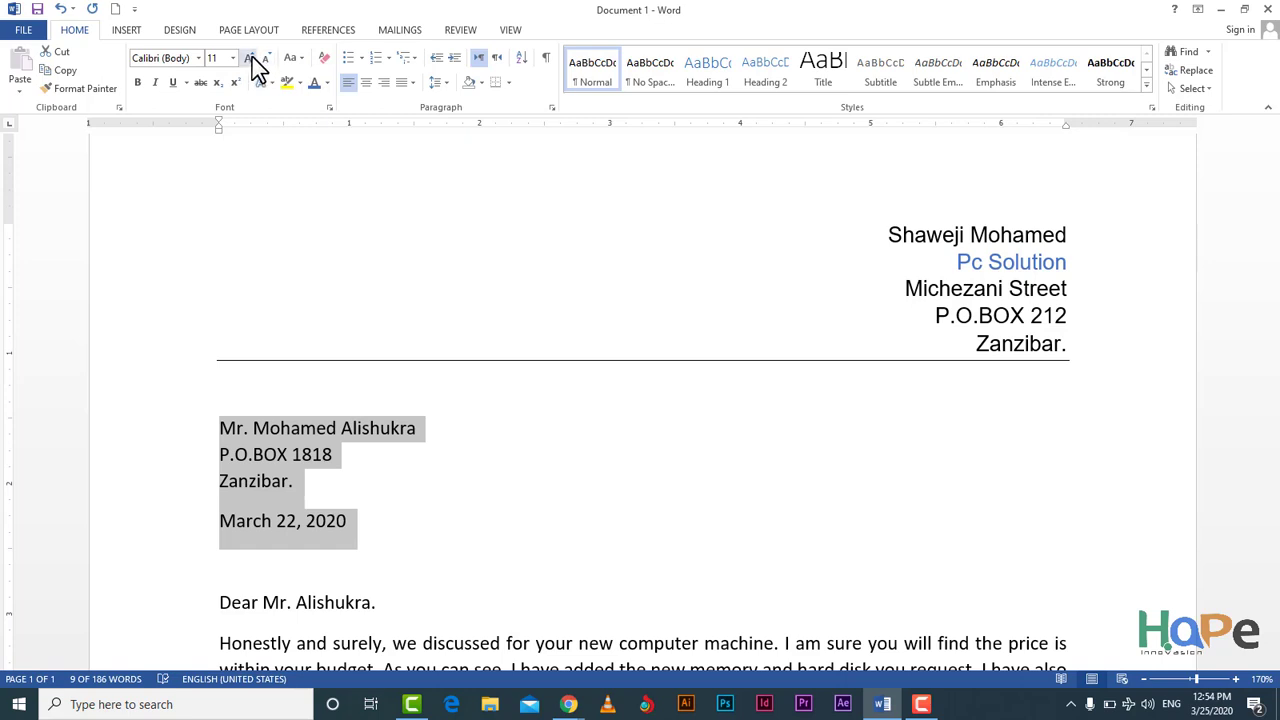
pyautogui.click(249, 58)
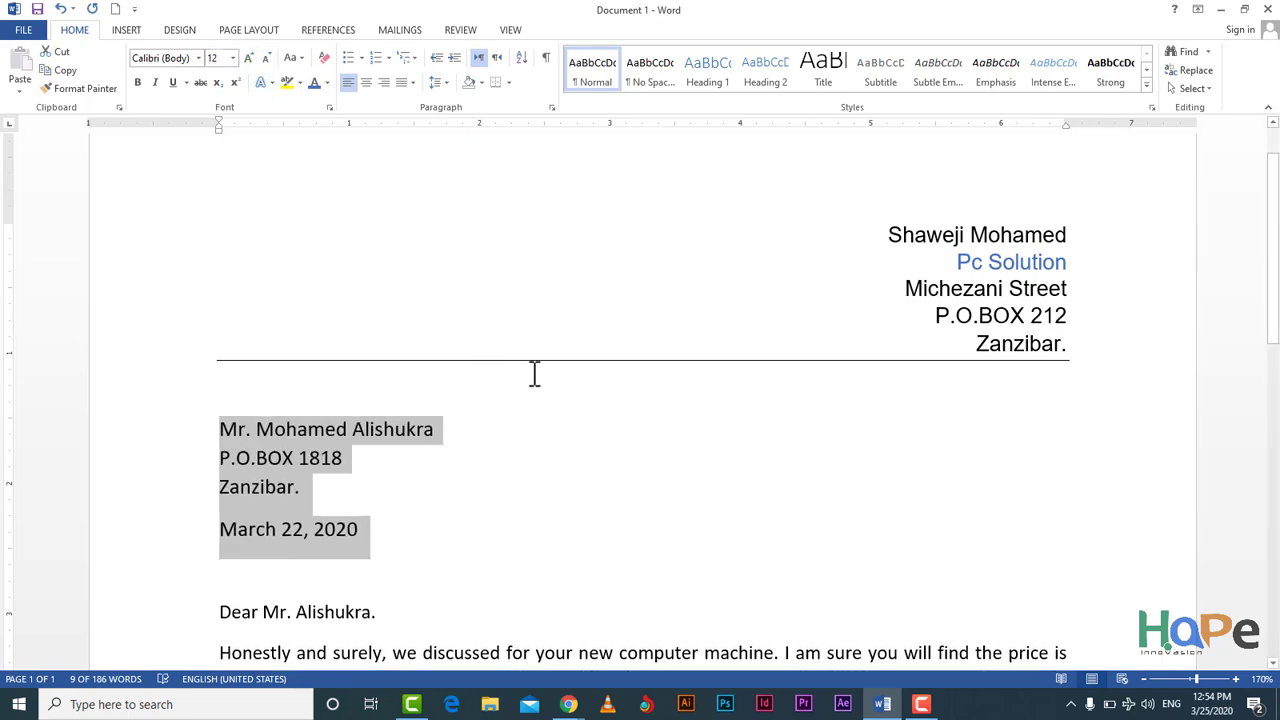
pyautogui.click(298, 490)
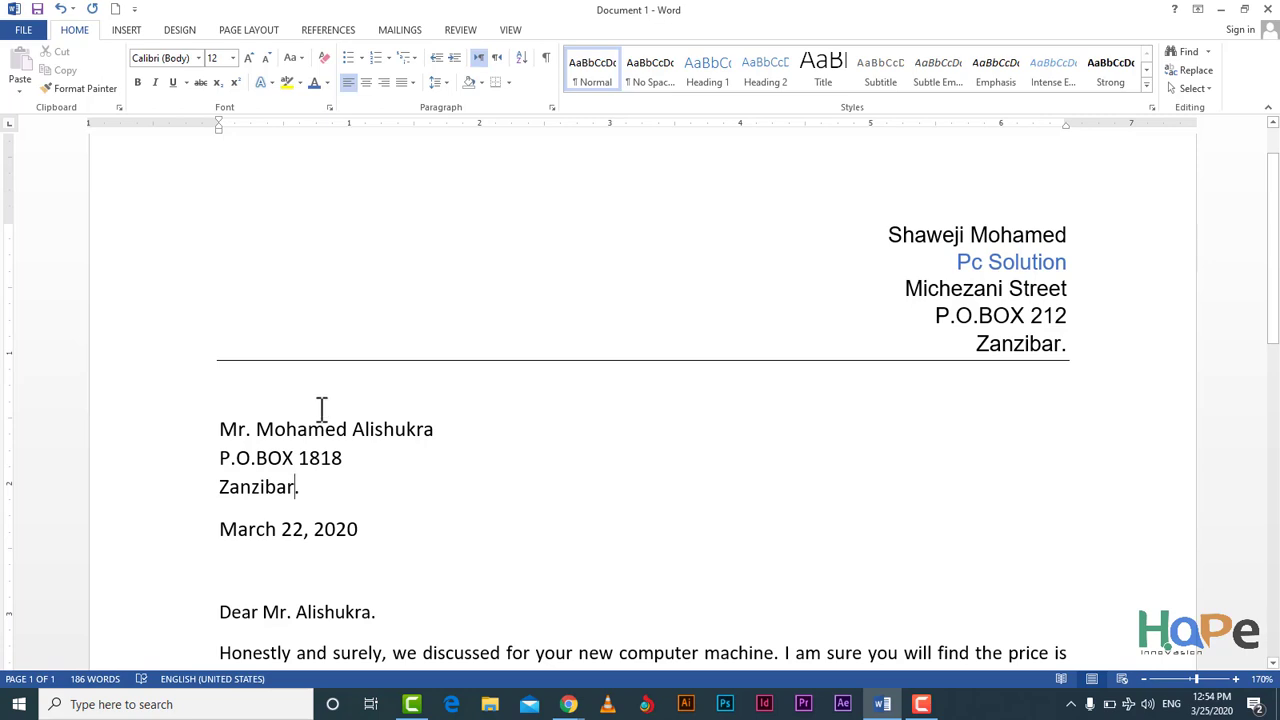
pyautogui.scroll(-1, 350, 415)
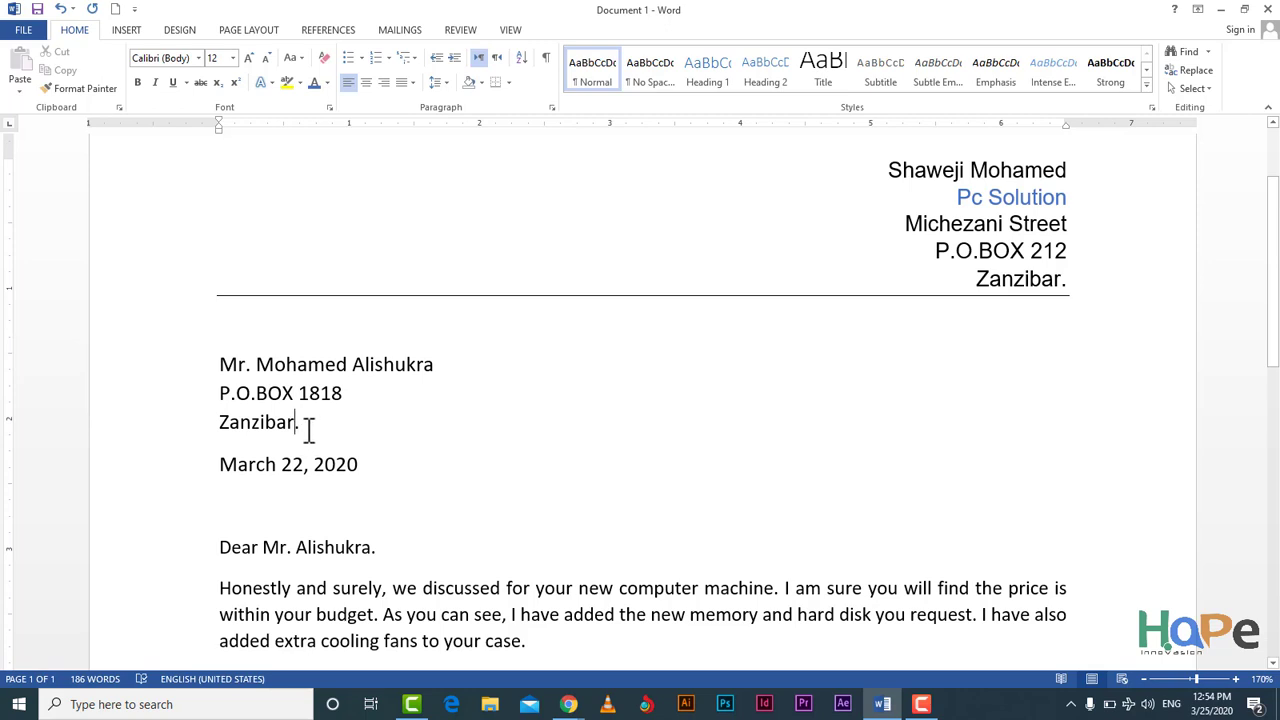
pyautogui.press('Left')
pyautogui.scroll(-1, 401, 428)
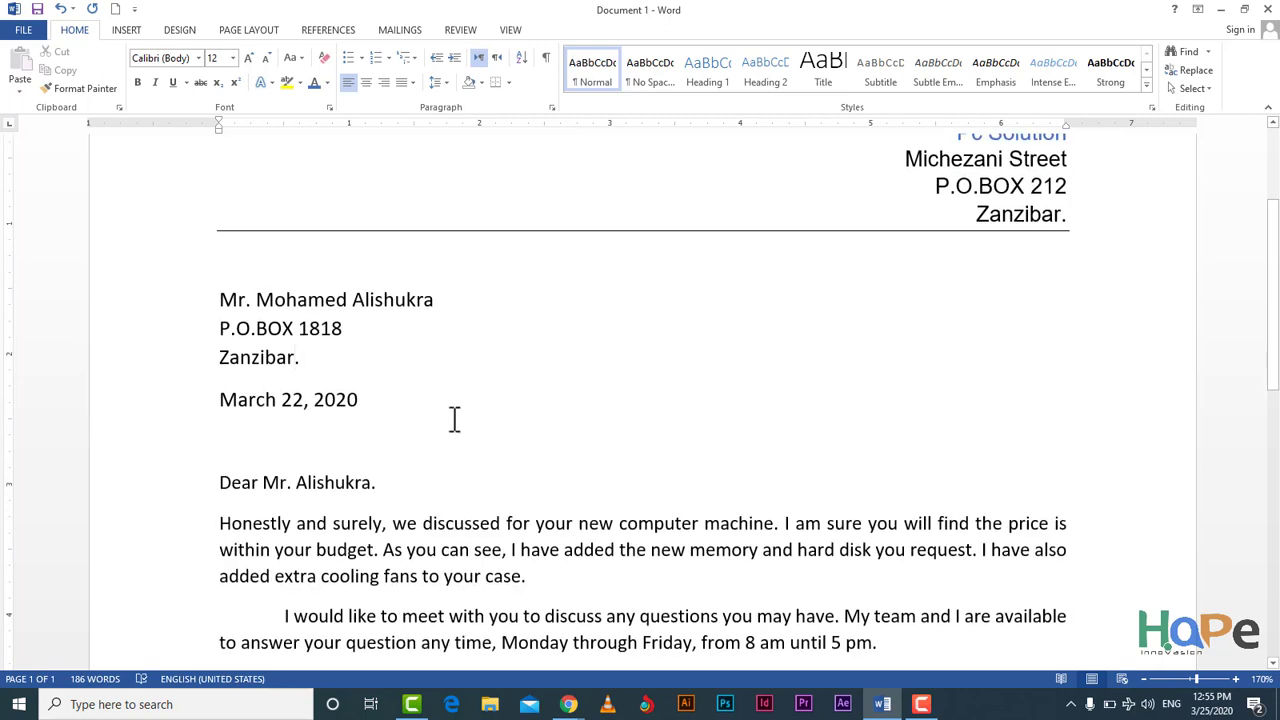